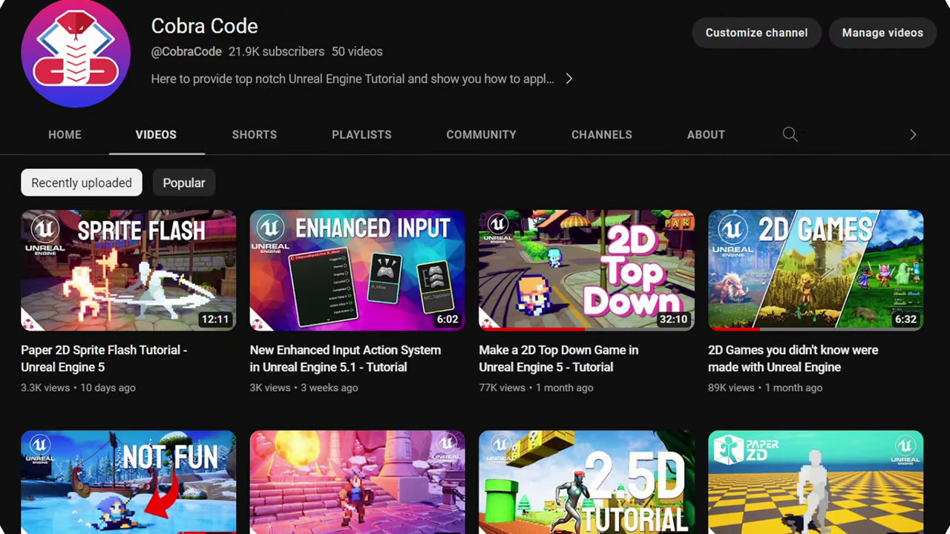
- Scroll down through the channel's video grid
scroll(474, 297, "down", 10)
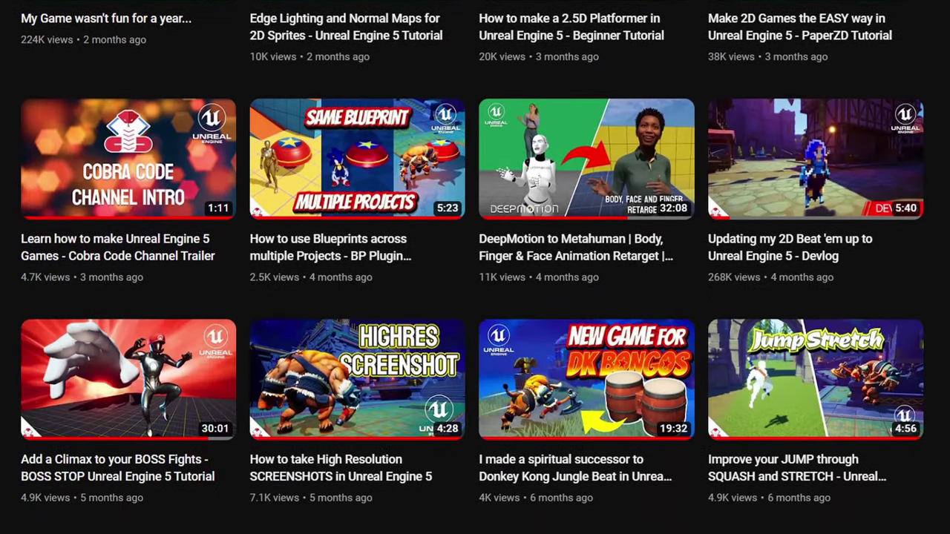
scroll(475, 267, "down", 9)
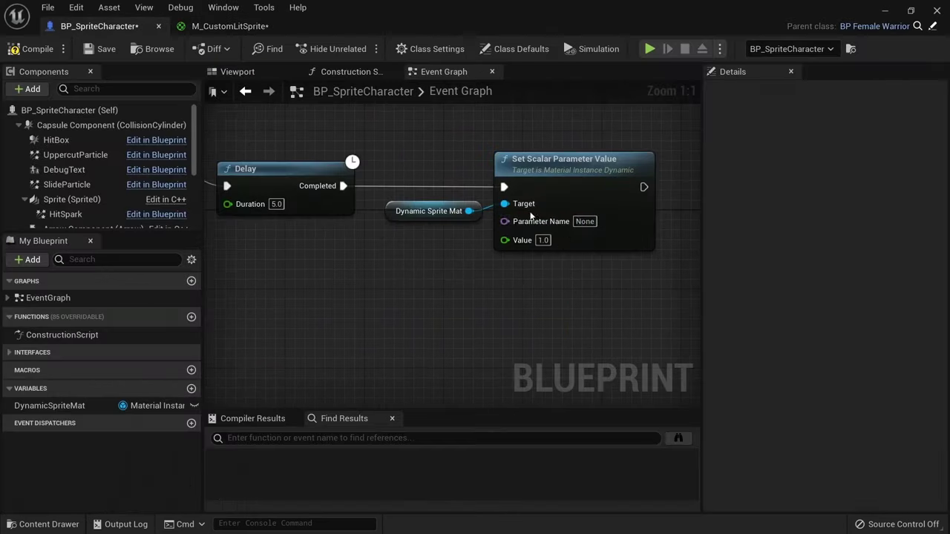
- Enter FlashAmount as the Set Scalar Parameter Value node's Parameter Name
type("lashAmount")
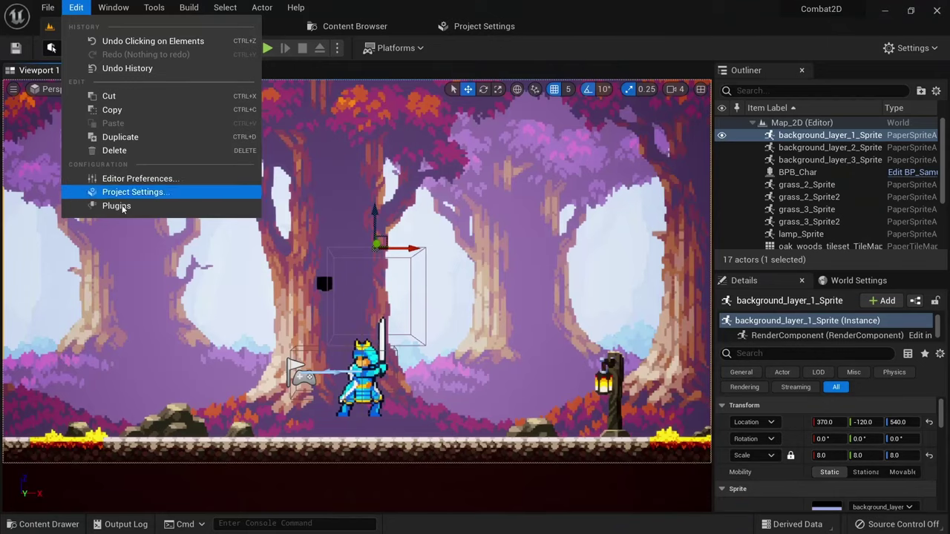
- Filter the engine plugin list by 'paper 2d'
left_click(123, 206)
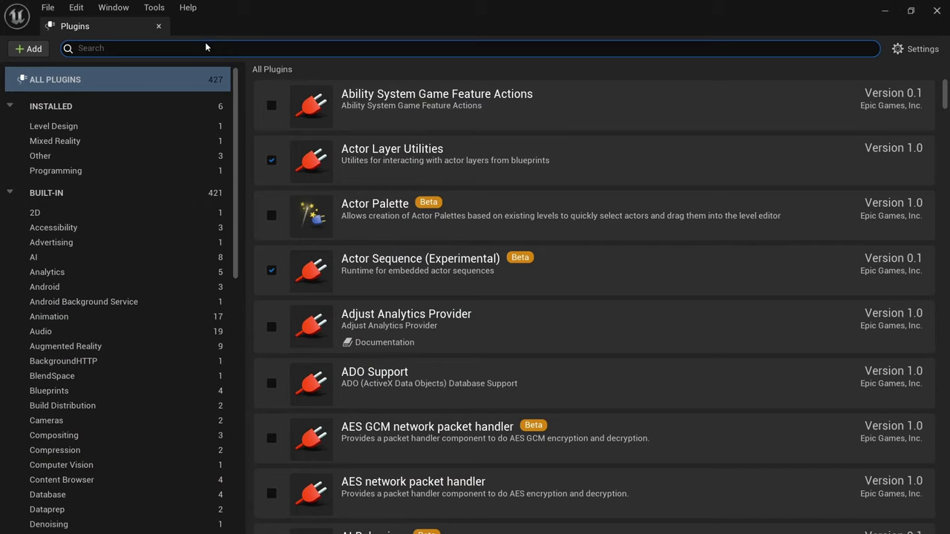
type("paper 2d")
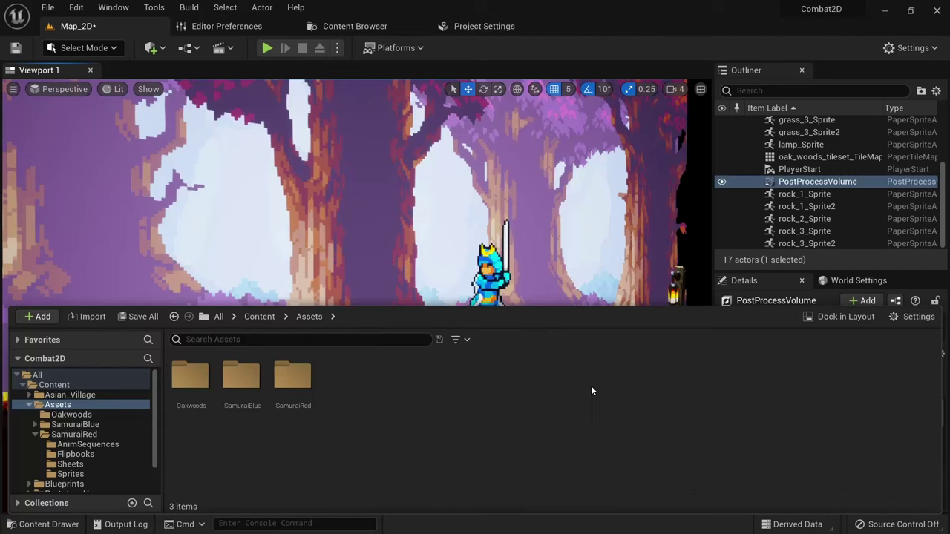
- Create a new Paper2D sprite asset and open it for editing
right_click(591, 386)
mouse_move(657, 490)
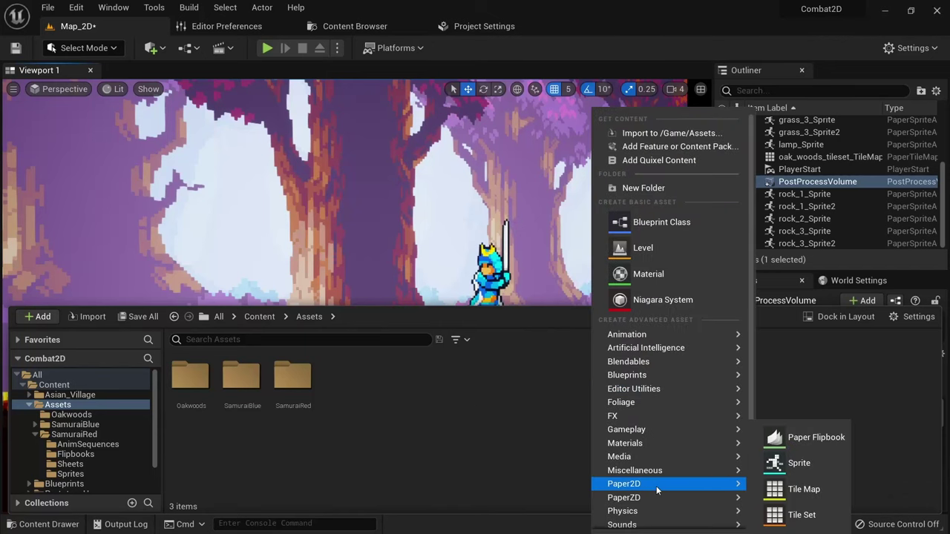
left_click(829, 470)
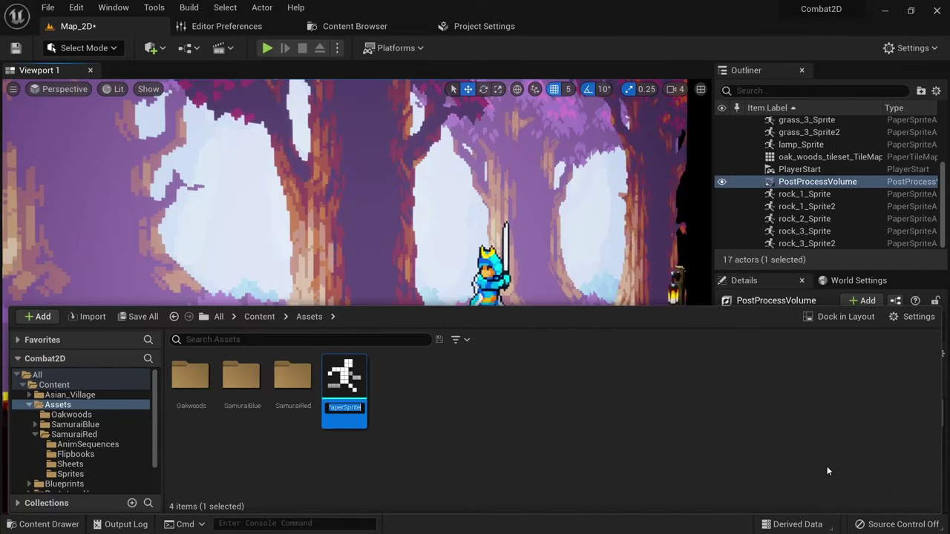
double_click(343, 394)
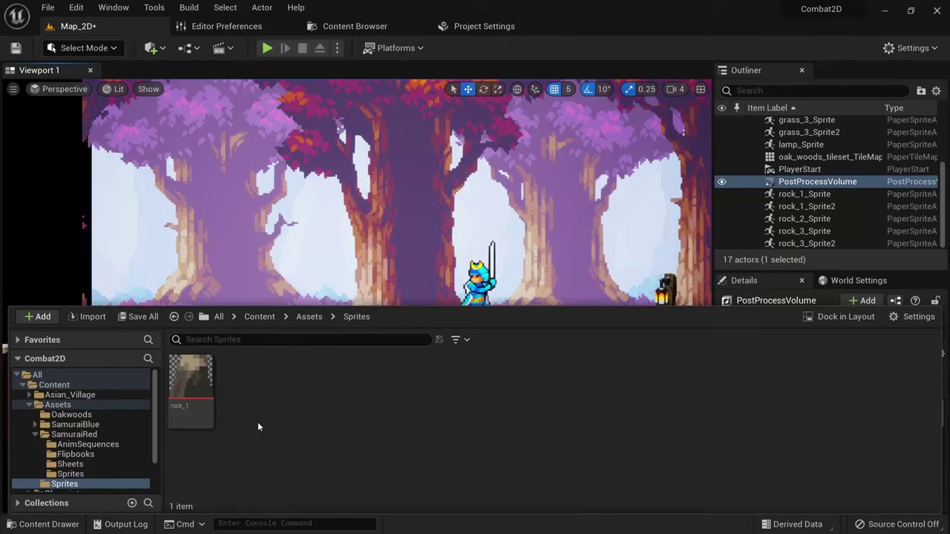
- Make rock_1_Sprite from the rock_1 texture and open it in the sprite editor
left_click(197, 381)
right_click(198, 383)
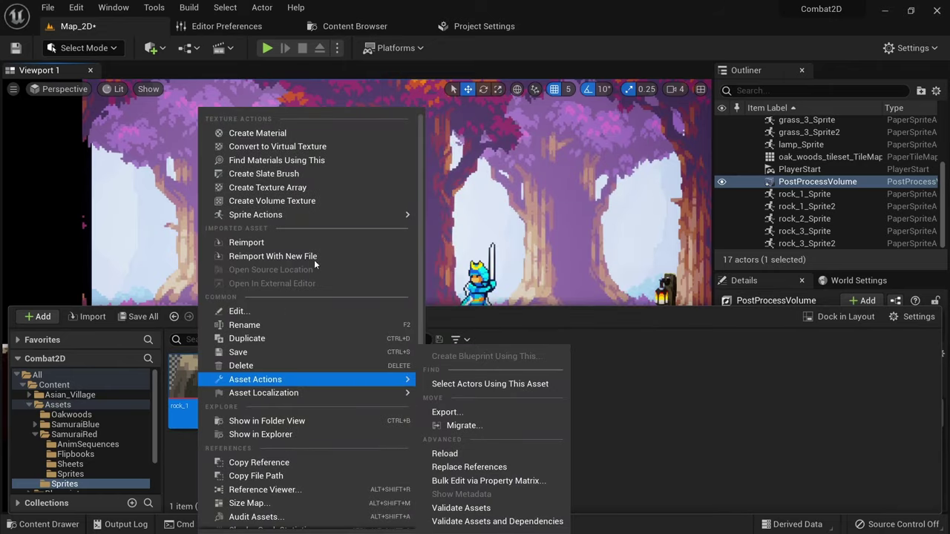
mouse_move(355, 213)
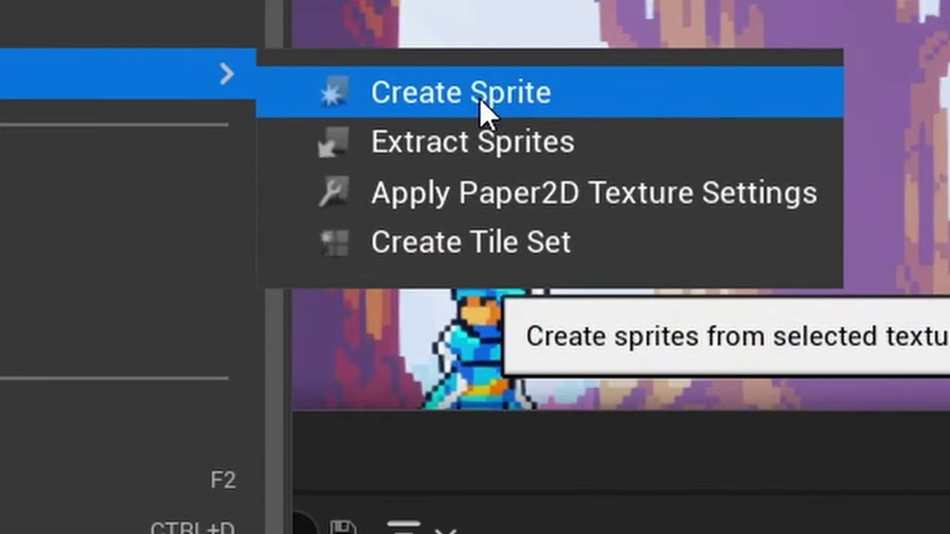
left_click(483, 111)
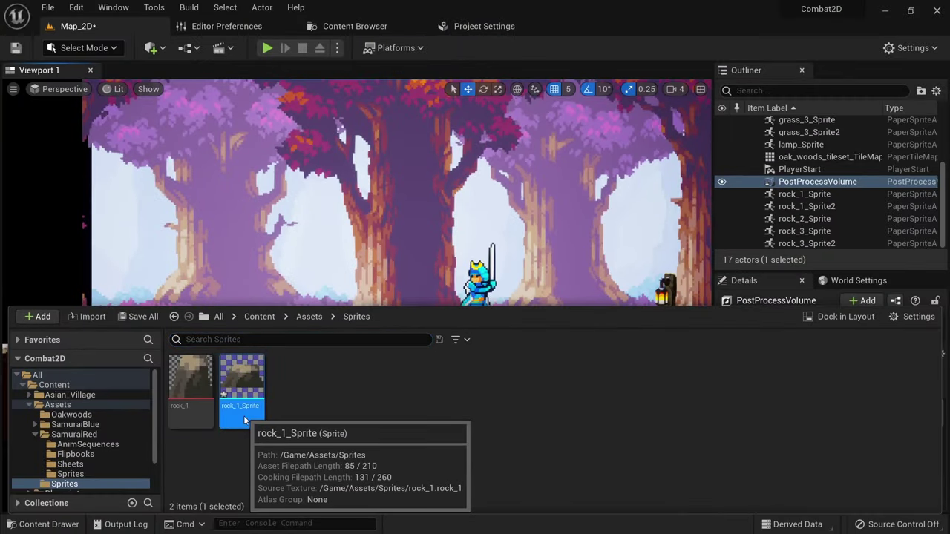
double_click(242, 393)
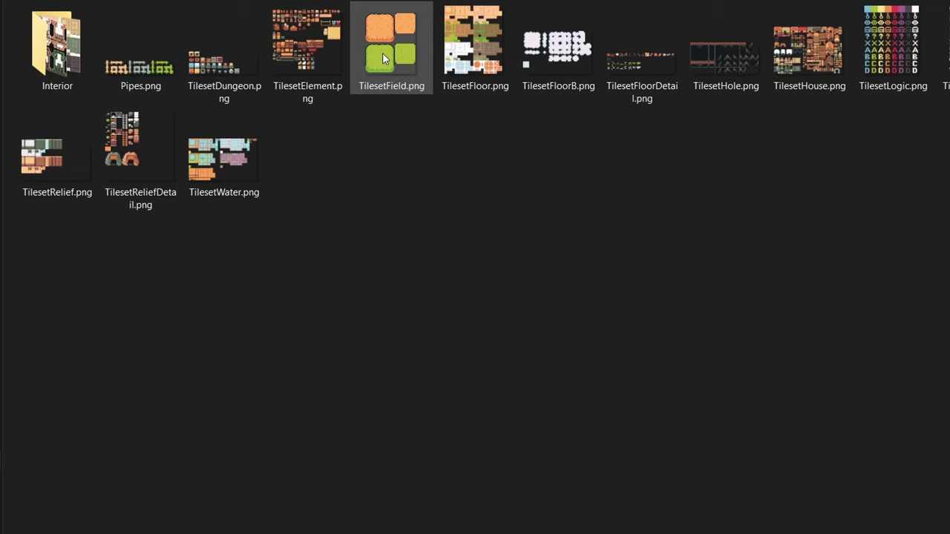
- Import TilesetField.png from Explorer into the Sprites folder
left_click(382, 59)
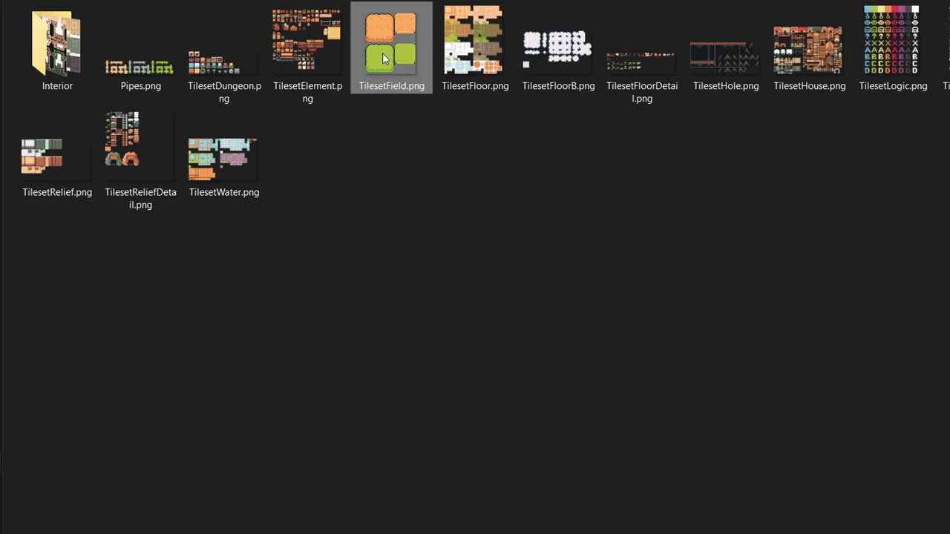
left_click_drag(382, 58, 111, 533)
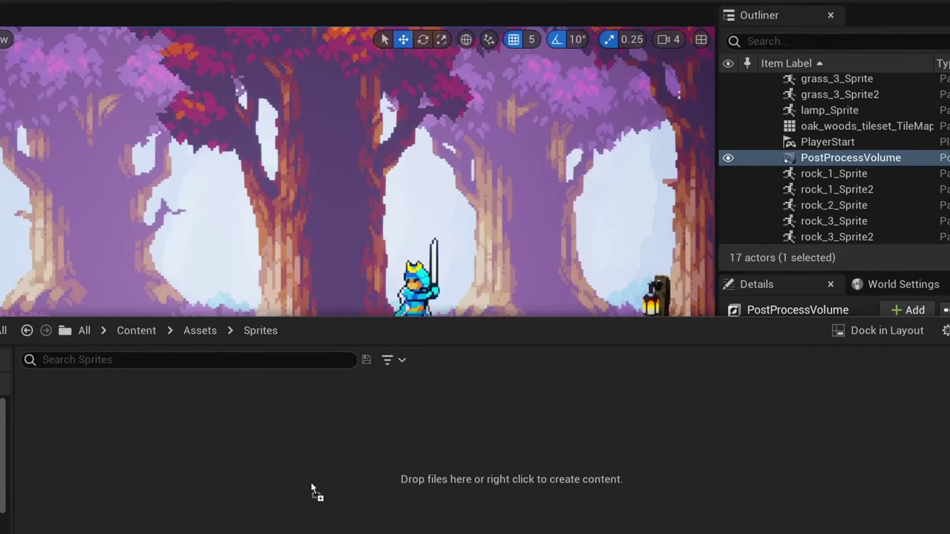
left_click_drag(310, 483, 442, 441)
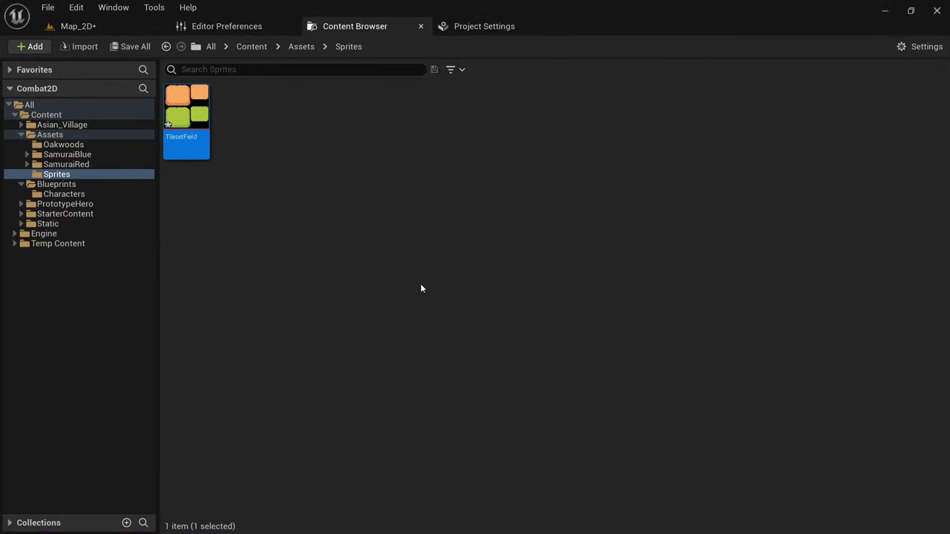
- Bring up the Sprite Actions for the TilesetField texture
left_click(316, 144)
right_click(187, 143)
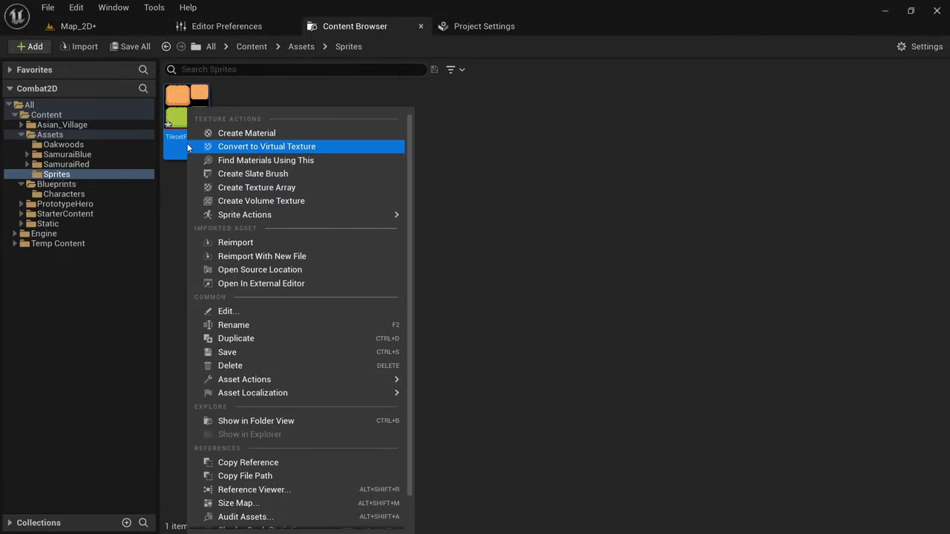
mouse_move(318, 216)
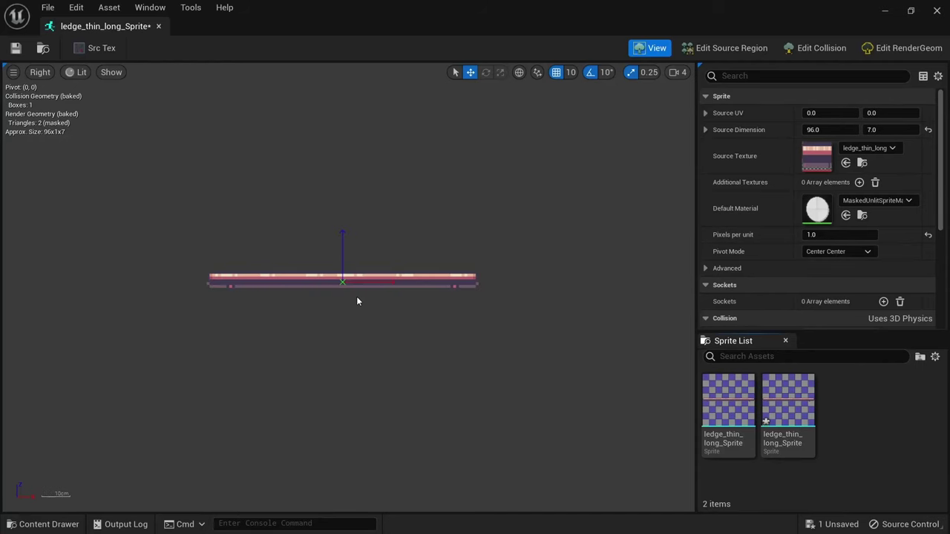
scroll(357, 298, "up", 2)
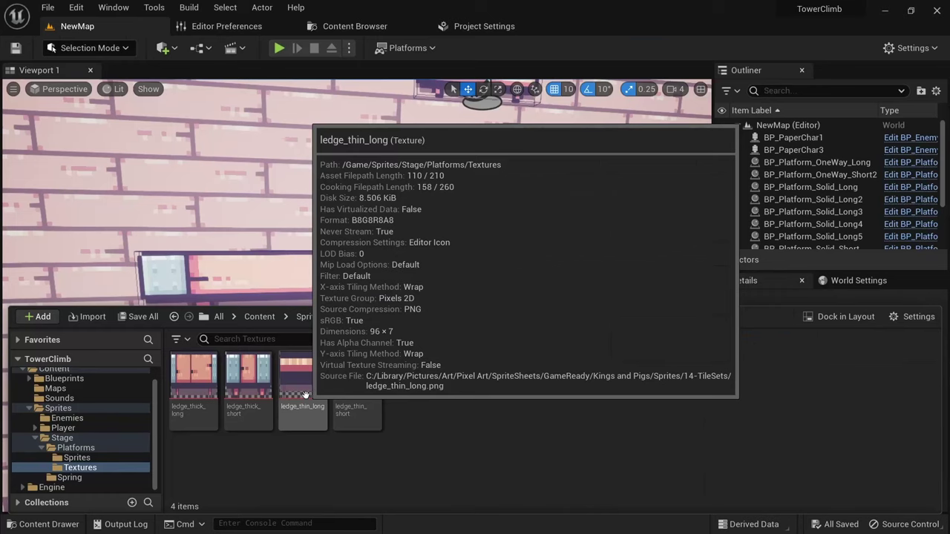
- Extract eleven Grid sprites from the Idle 34x28 sheet at cell width 374/11, then open Sprite_0
right_click(301, 389)
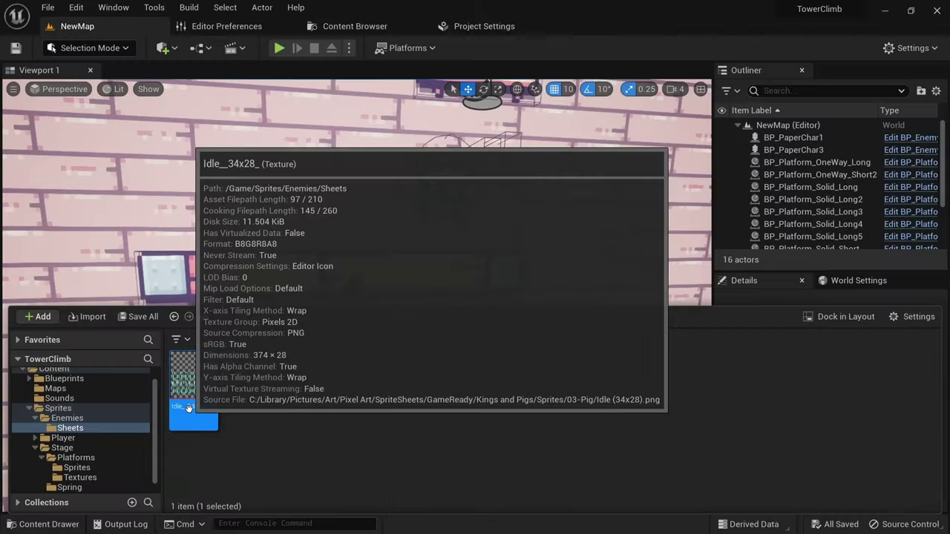
right_click(183, 389)
mouse_move(303, 213)
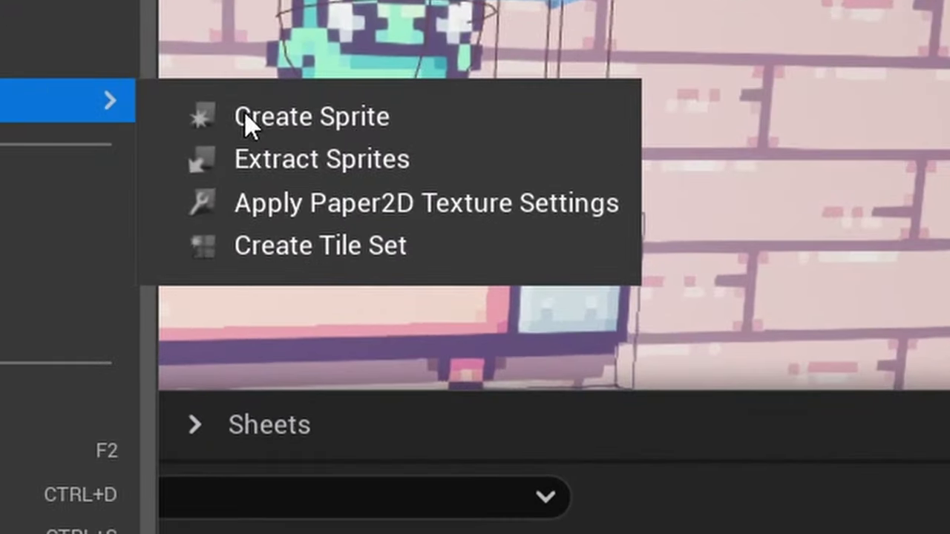
left_click(434, 159)
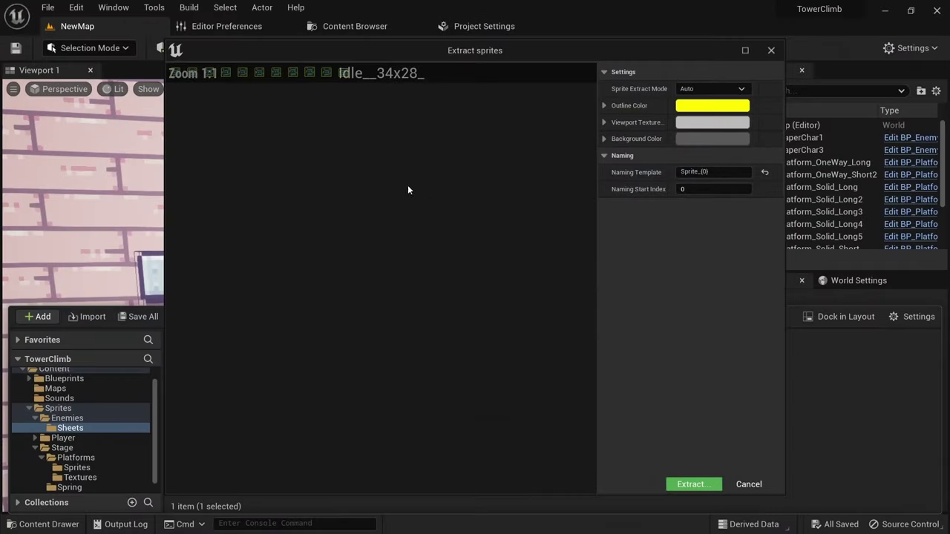
left_click(712, 88)
left_click(687, 112)
left_click(728, 224)
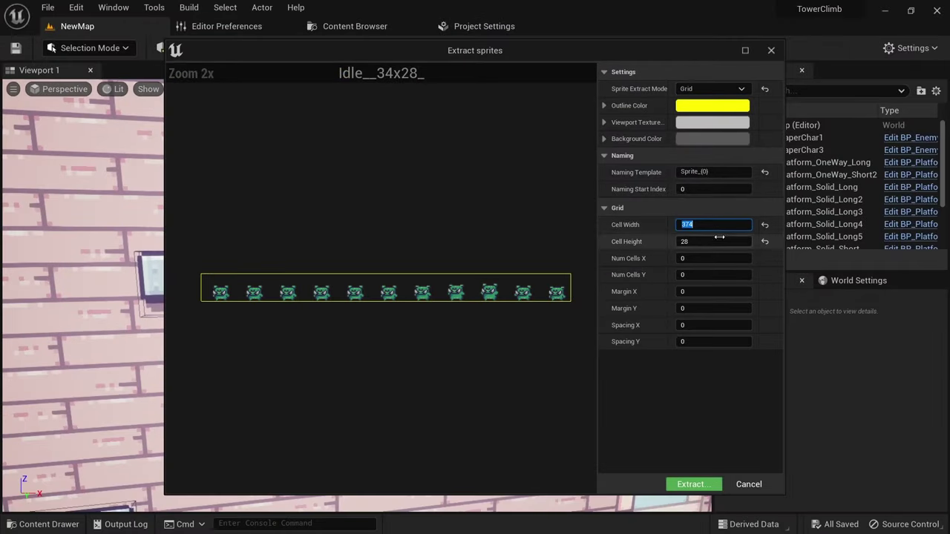
type("/11")
left_click(693, 484)
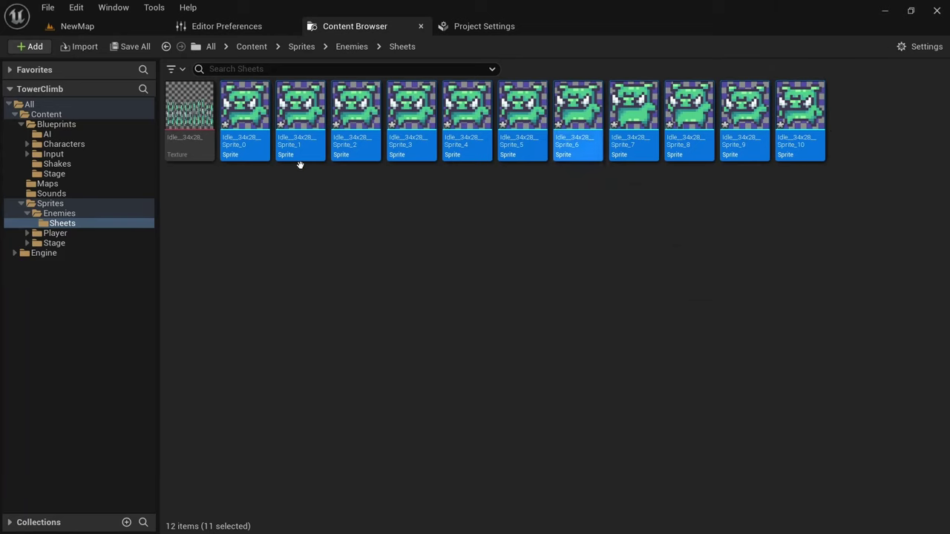
left_click(244, 234)
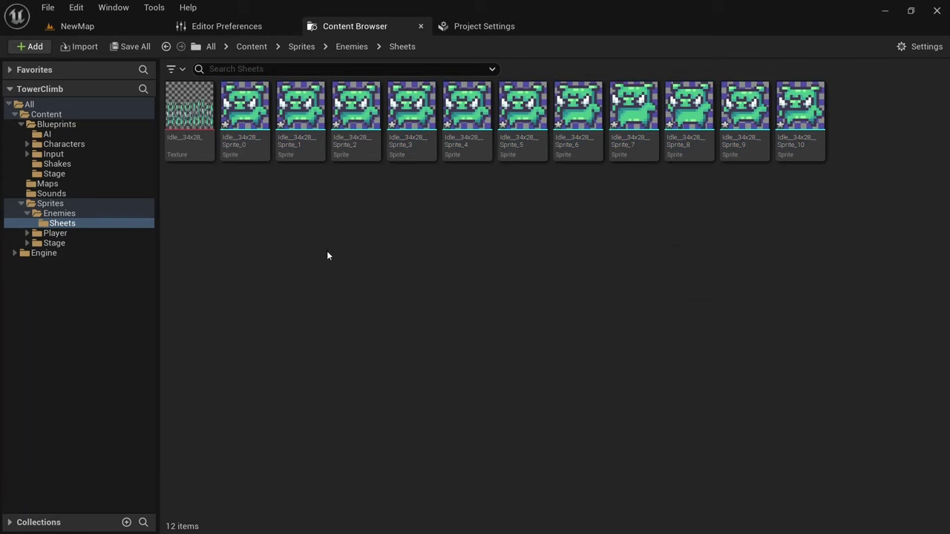
double_click(239, 132)
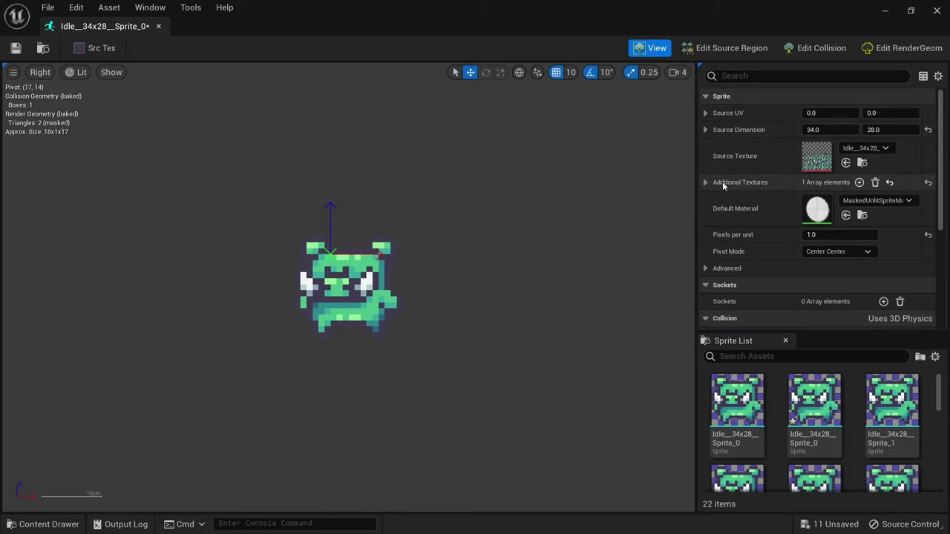
- Add an extra texture slot, keep MaskedUnlitSpriteMaterial after trying the Lit one, and pivot Bottom Center
left_click(860, 182)
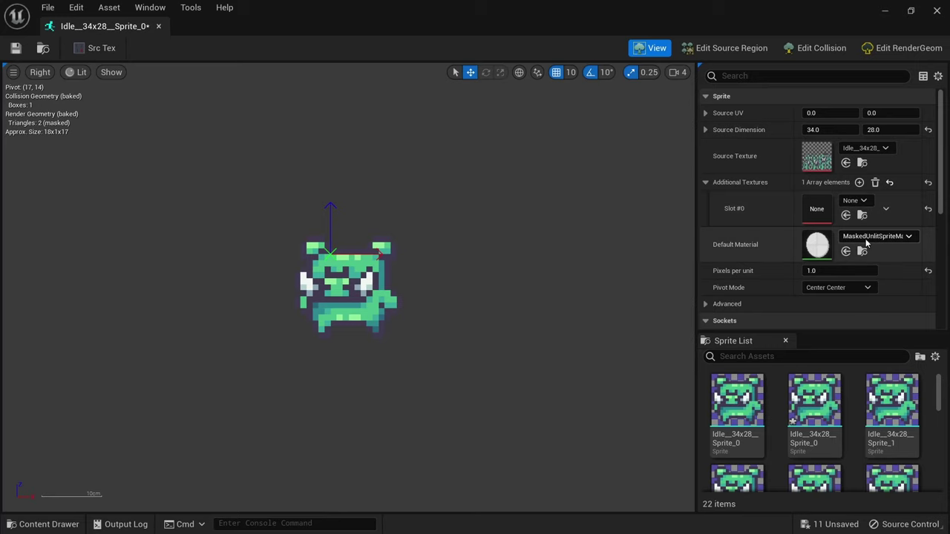
left_click(897, 243)
left_click(742, 445)
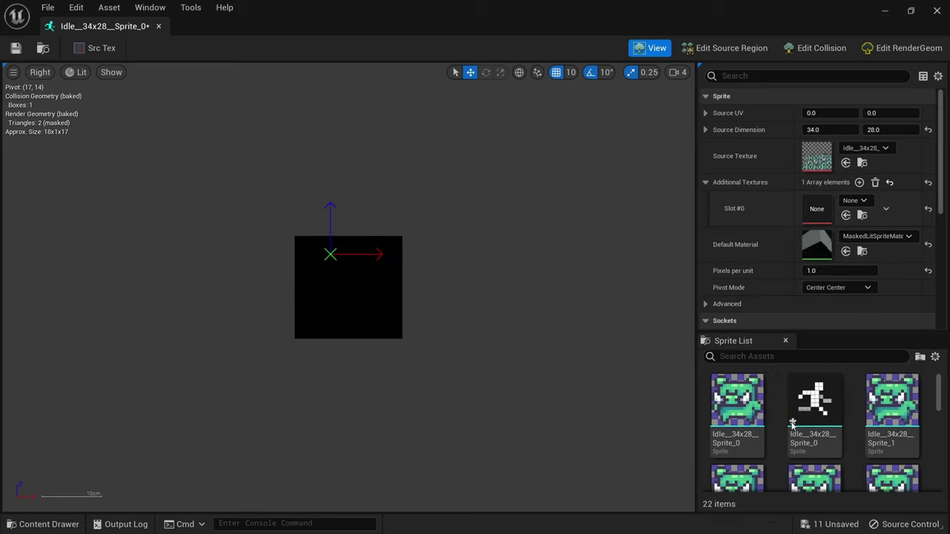
left_click(906, 245)
left_click(713, 472)
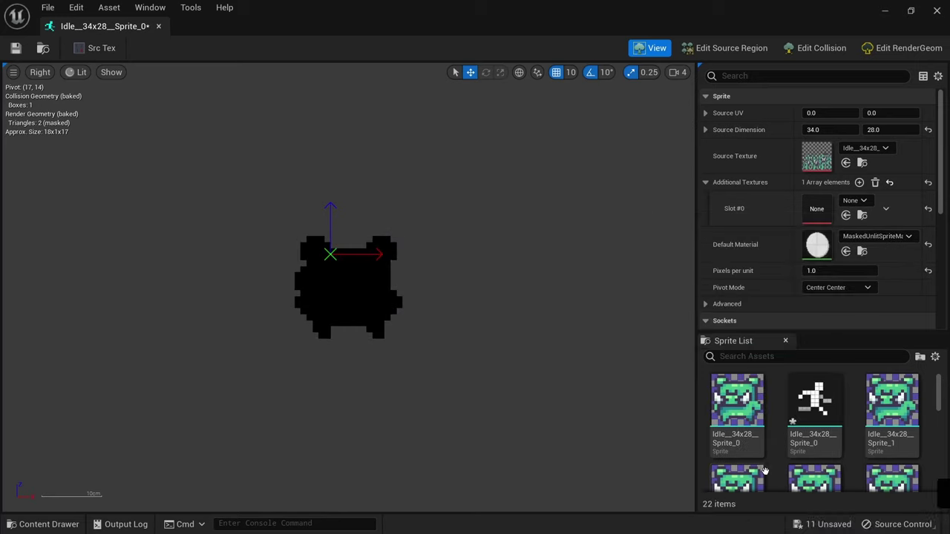
left_click(860, 289)
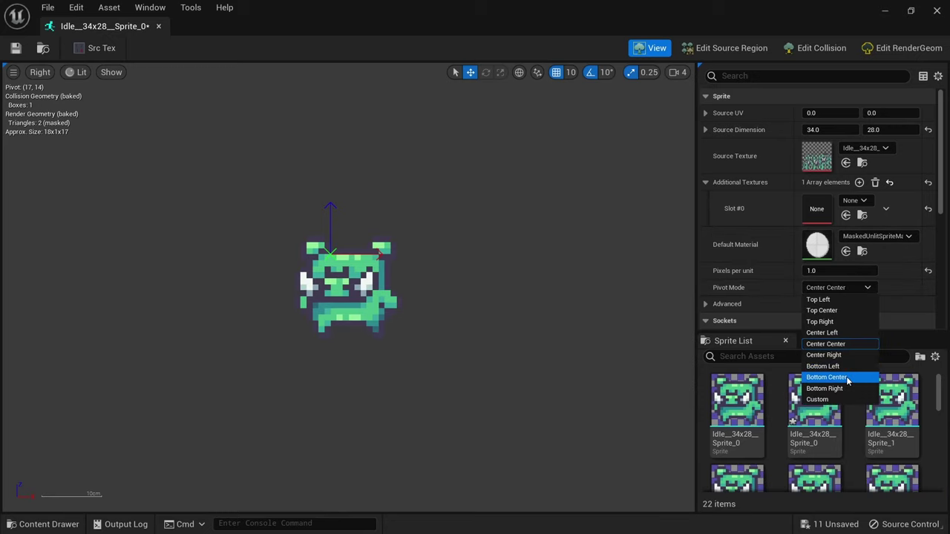
left_click(848, 379)
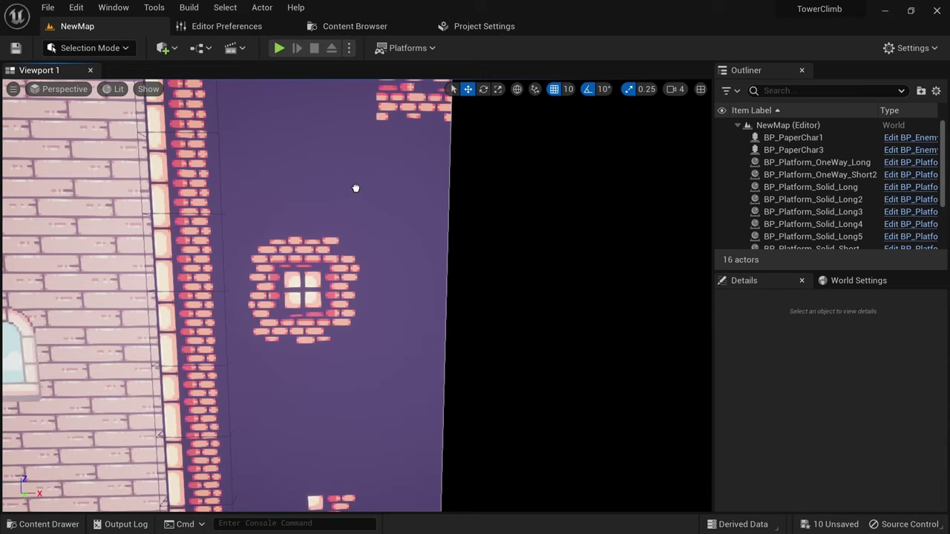
- Place ledge_thin_short_Sprite in the level, frame it and nudge it slightly right
left_click_drag(332, 198, 333, 195)
middle_click_drag(333, 195, 222, 199)
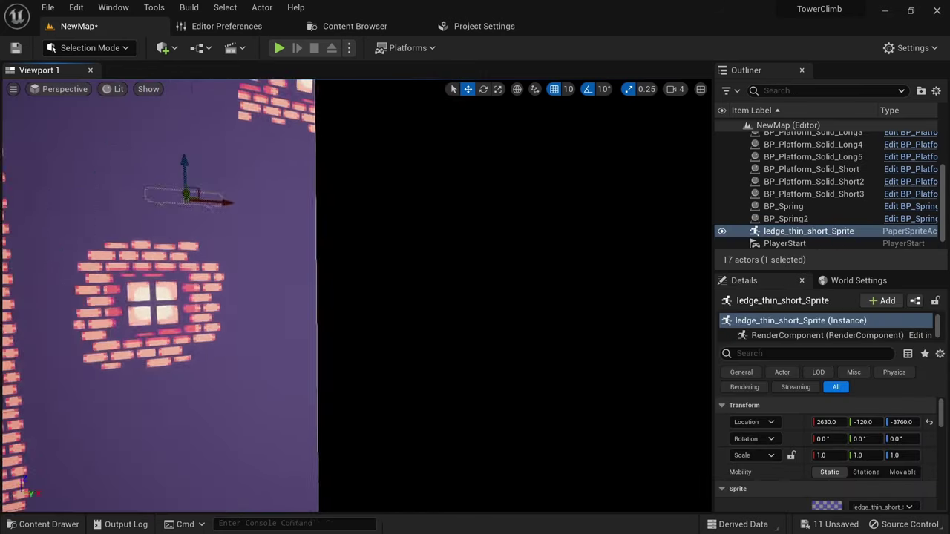
scroll(115, 200, "up", 5)
key("f")
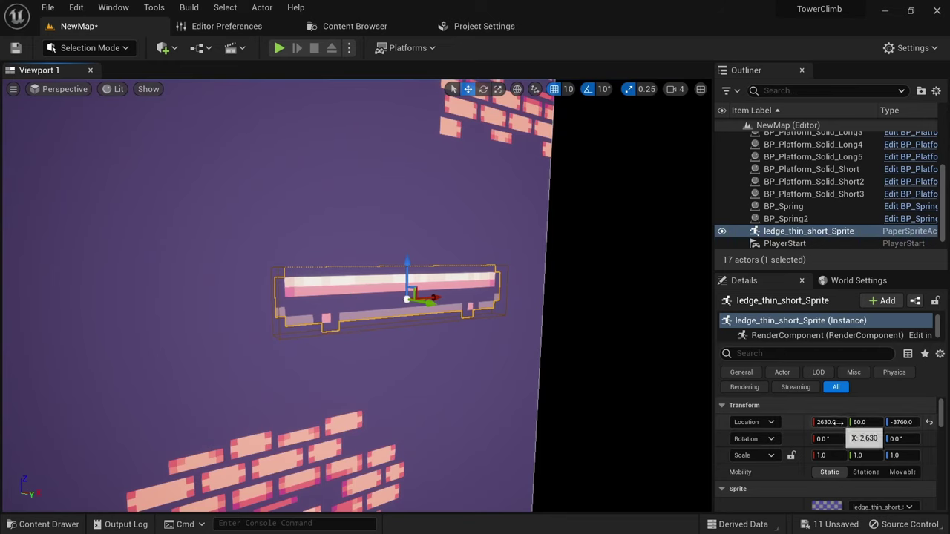
left_click_drag(836, 422, 845, 422)
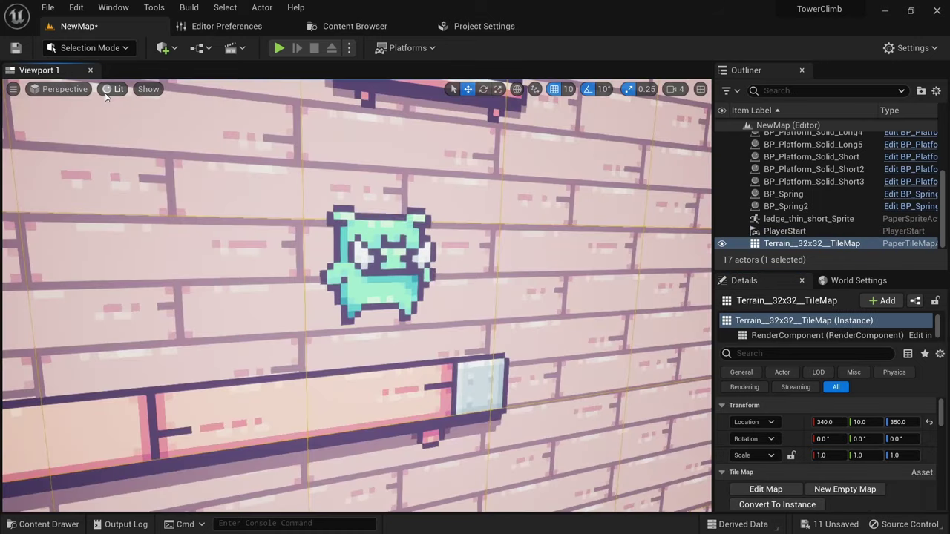
- Check the level in Wireframe view mode, then return the viewport to Lit
left_click(115, 89)
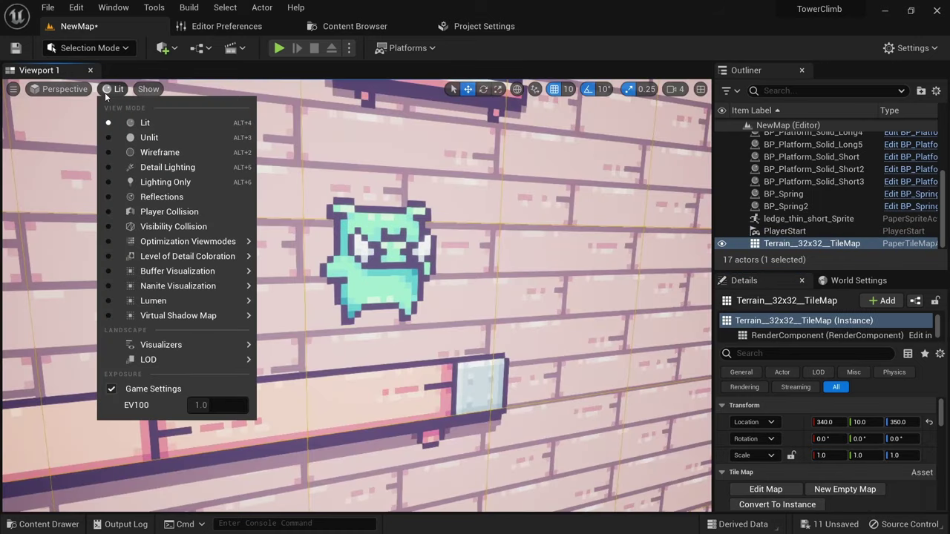
left_click(162, 153)
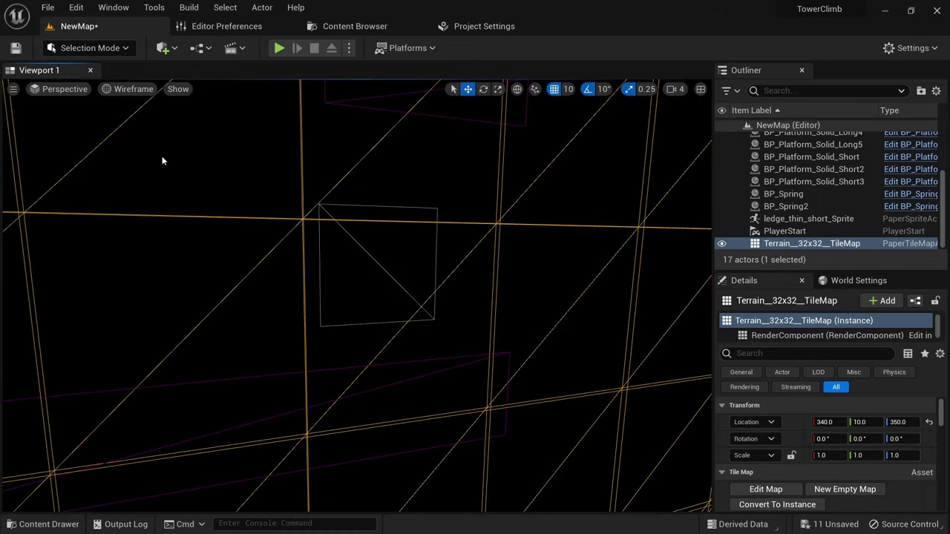
left_click(131, 89)
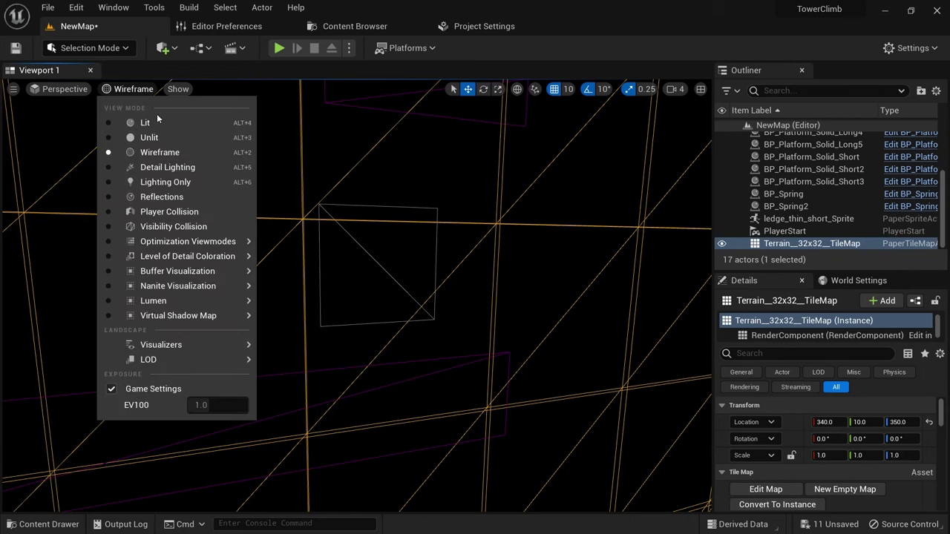
left_click(161, 123)
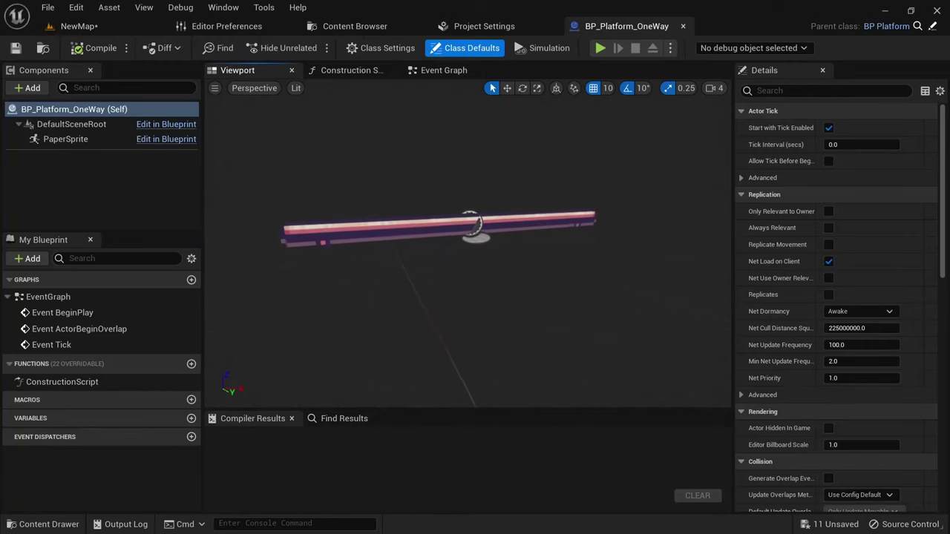
- Select the platform's PaperSprite component, orbit its preview, and frame the samurai in Map_2D
left_click(74, 139)
left_click_drag(416, 311, 326, 311, "alt")
left_click_drag(519, 205, 471, 205, "alt")
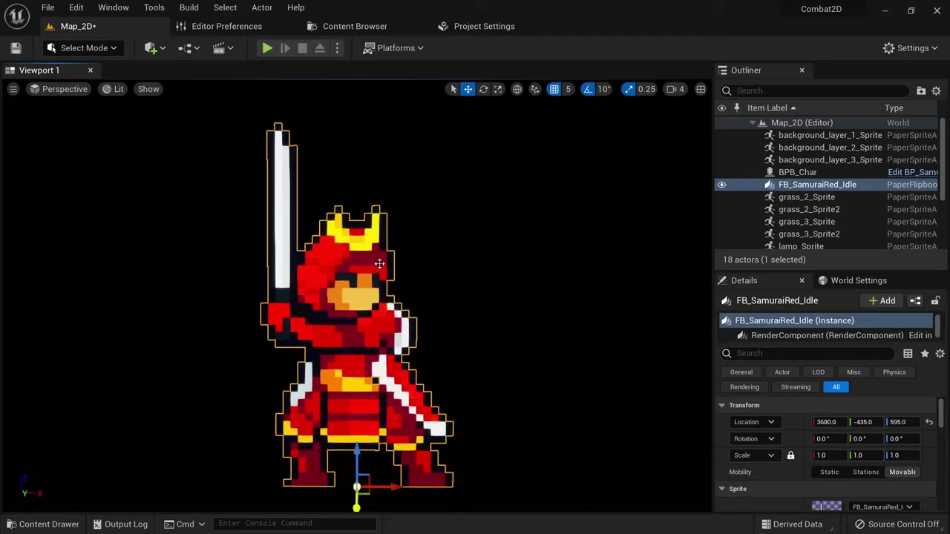
key("f")
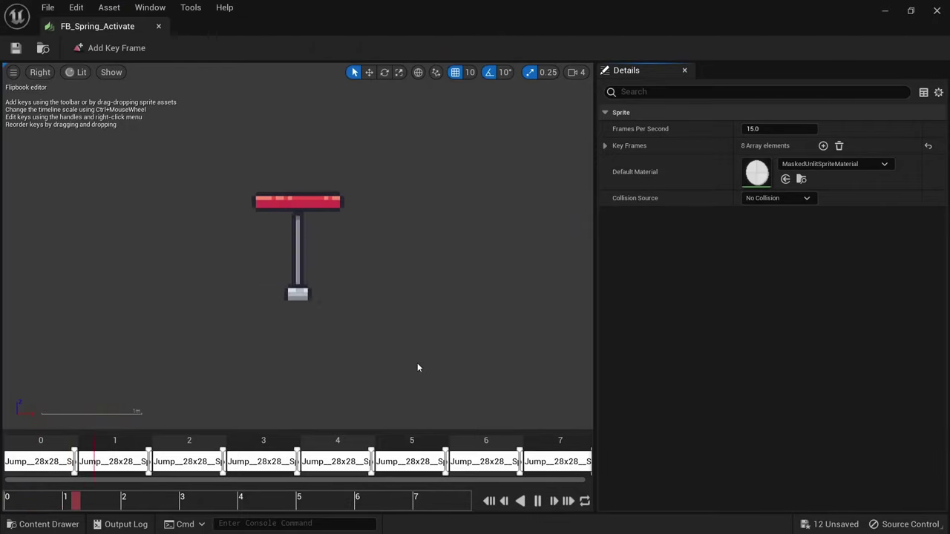
- Expand FB_Spring_Activate's Key Frames list and its first five Index entries in Details
left_click(605, 146)
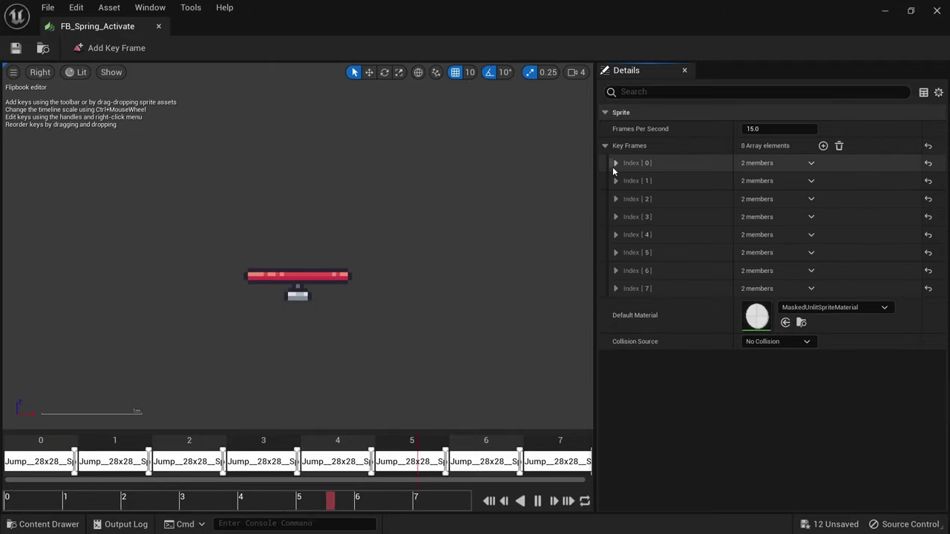
left_click(616, 163)
left_click(615, 234)
left_click(615, 304)
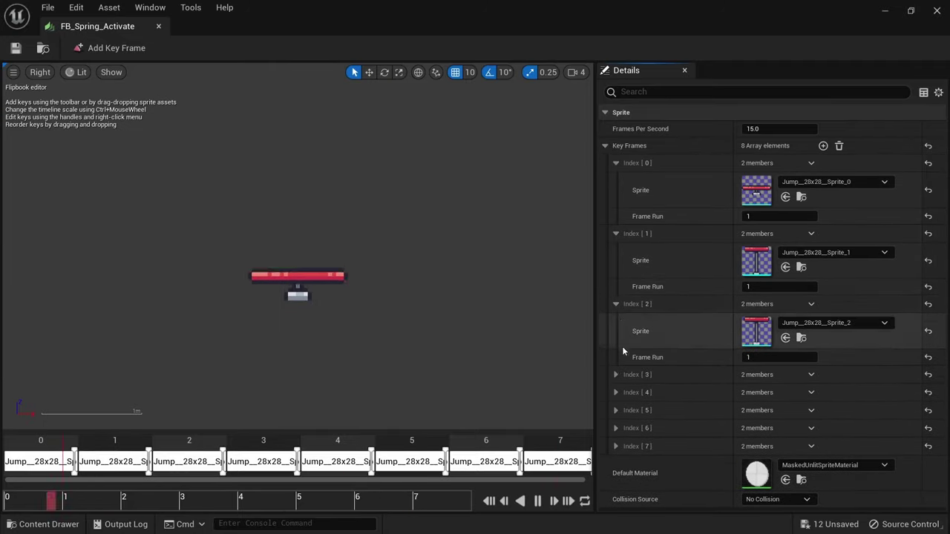
left_click(616, 375)
left_click(616, 445)
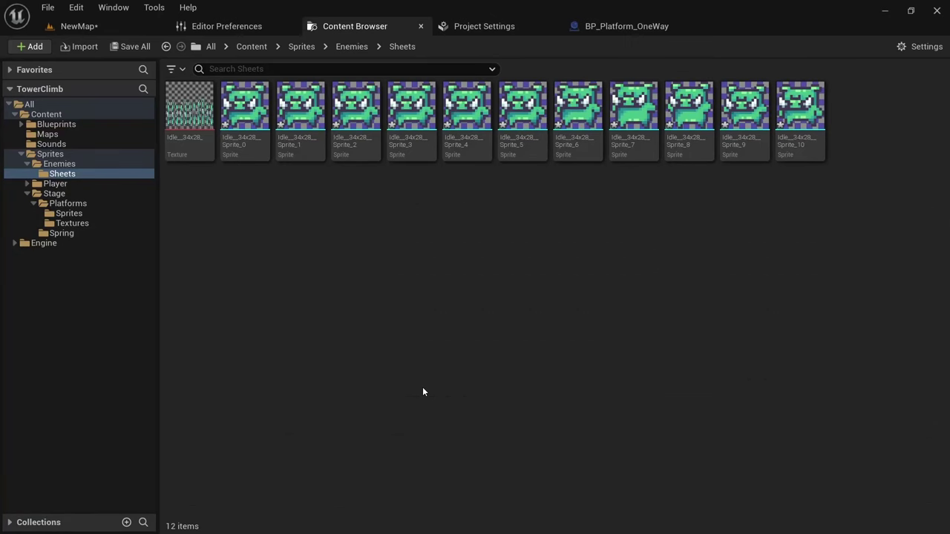
- Select the eleven idle sprites, Sprite_0 to Sprite_10, and bring up their asset actions
left_click(233, 158)
left_click(800, 145, "shift")
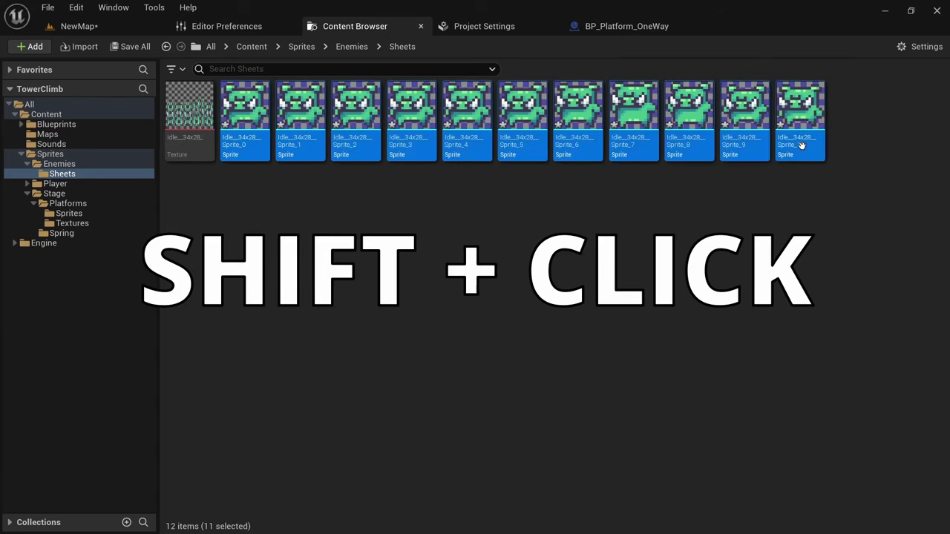
right_click(243, 146)
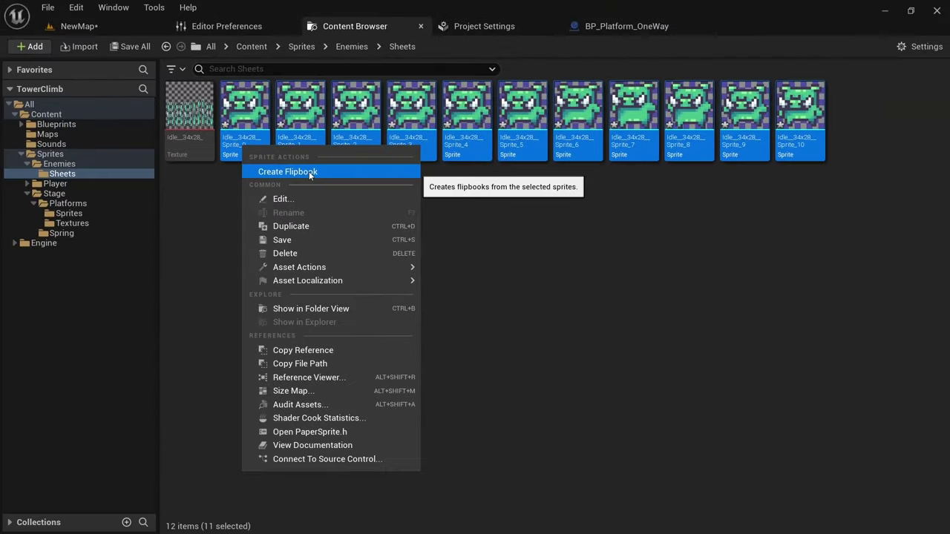
- Create the Idle__34x28 flipbook from the selected sprites and open it
left_click(237, 252)
key("Return")
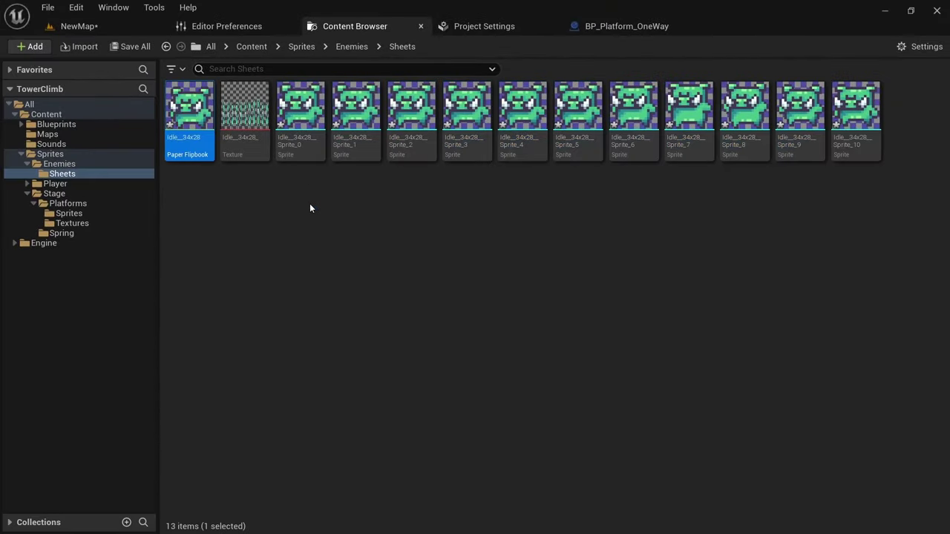
double_click(196, 130)
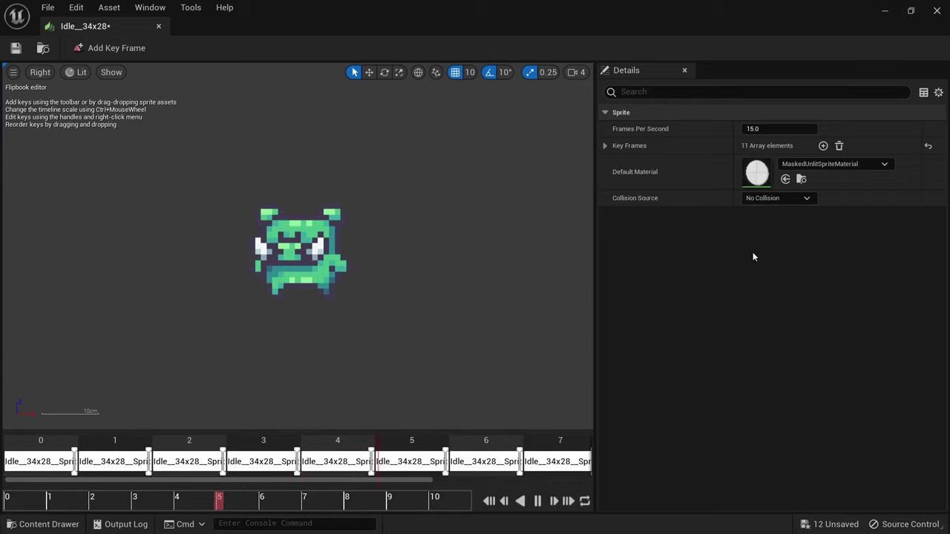
- Set the flipbook's Frames Per Second to 10
type("5")
key("Return")
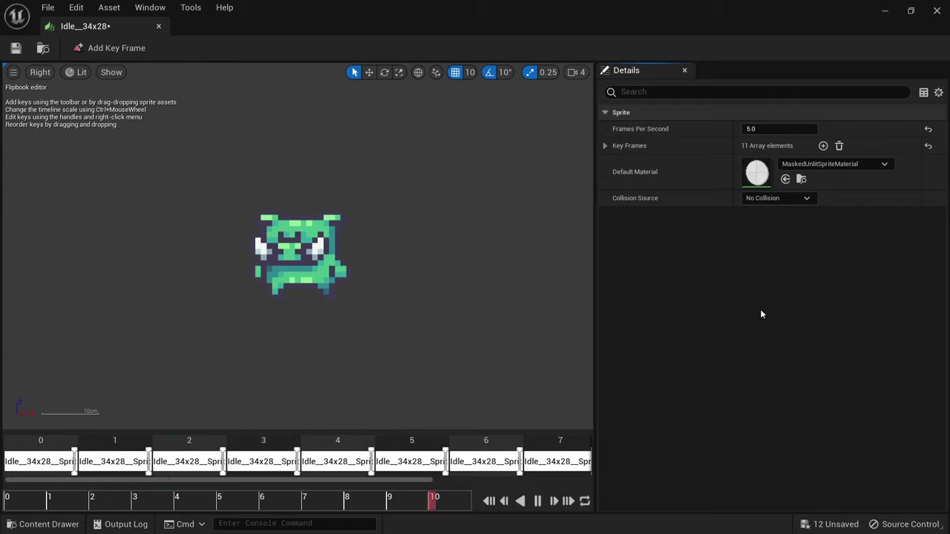
left_click(779, 129)
type("50")
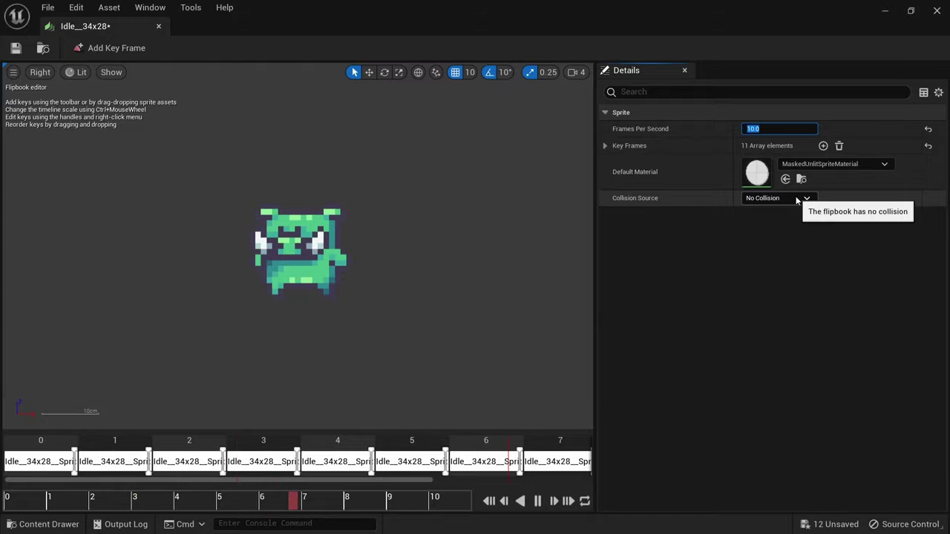
key("Return")
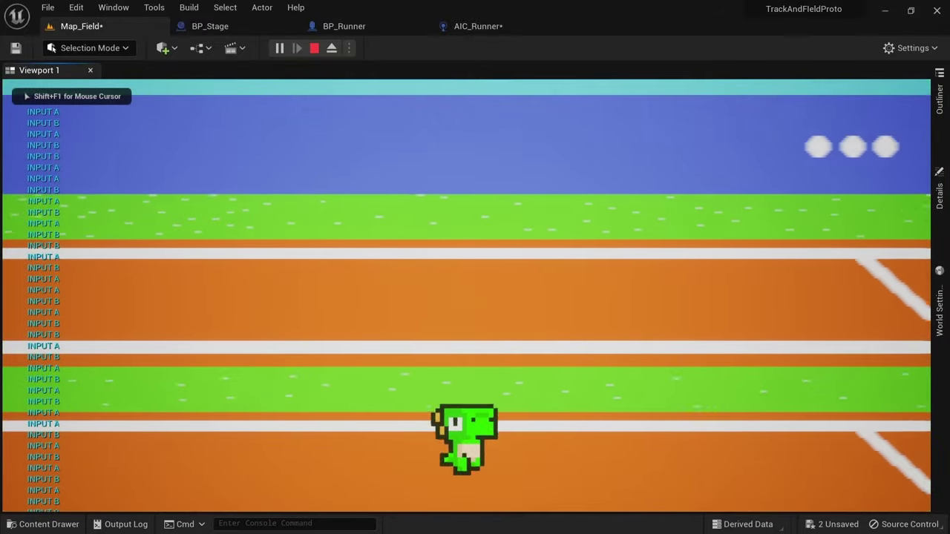
- Eject from the running game and drag BP_Runner's Sprite component into its Event Graph
key("shift+F1")
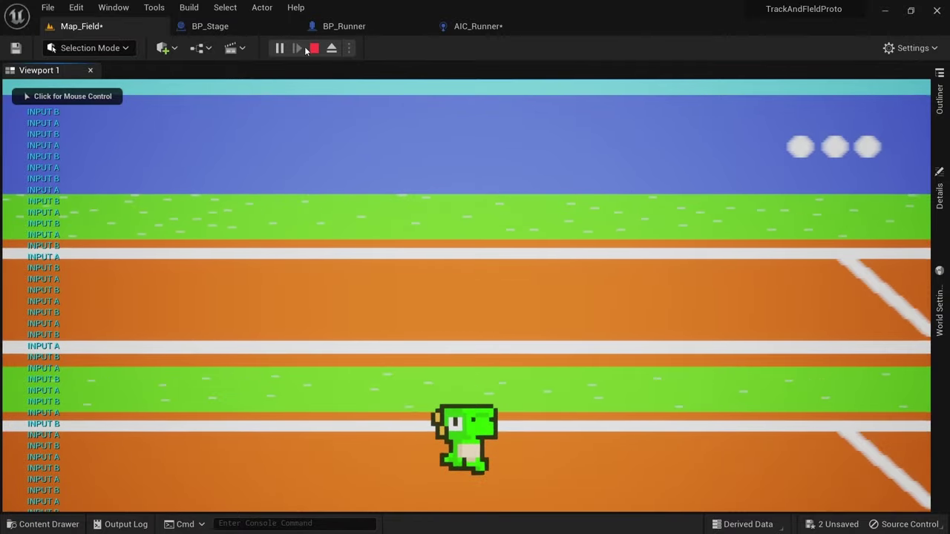
left_click(332, 48)
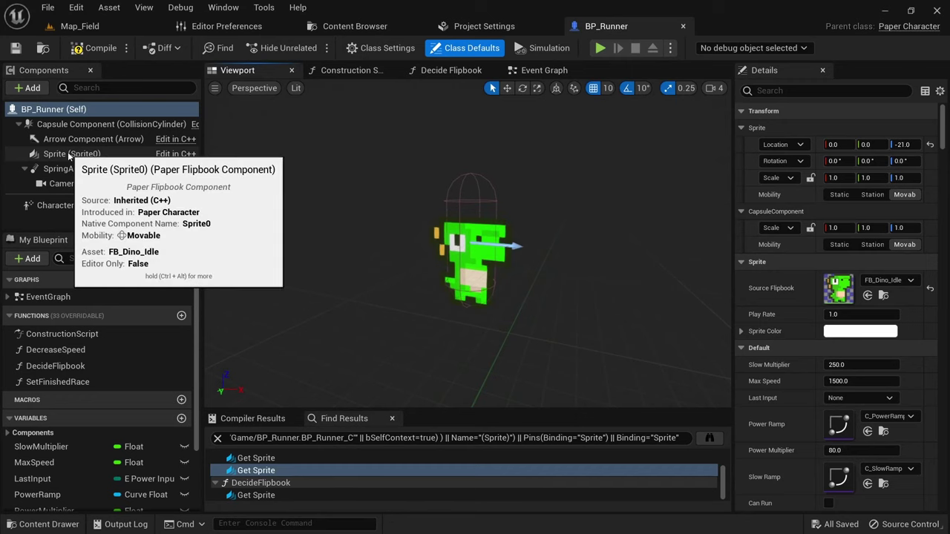
left_click(69, 154)
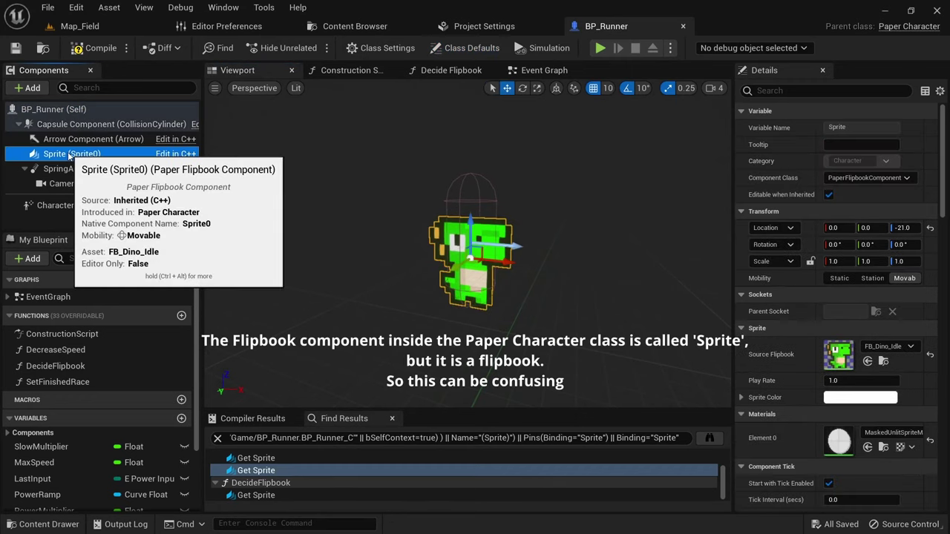
left_click(542, 73)
left_click_drag(69, 154, 389, 200)
- Search 'flipbo' and step through the Sprite's Set Play Rate, playback position and Decide Flipbook uses
type("flipbook")
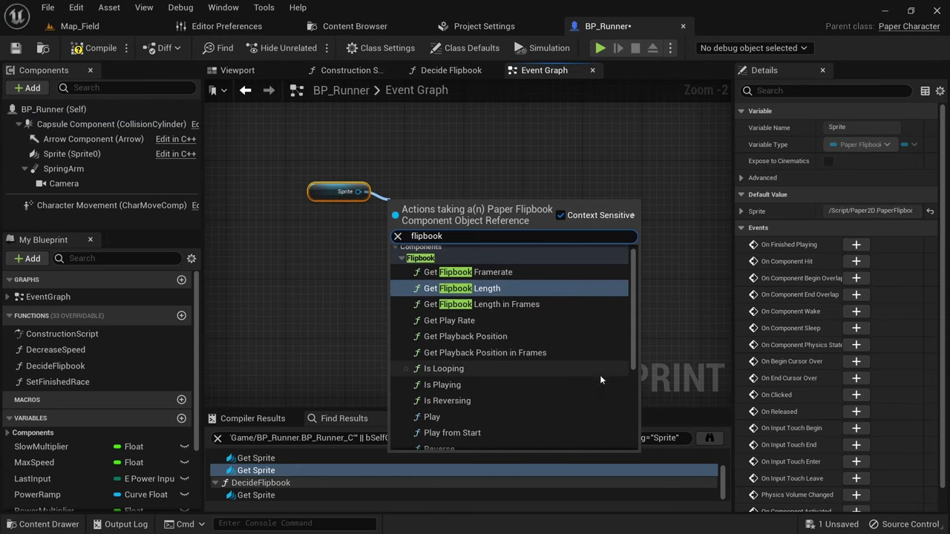
scroll(601, 354, "down", 3)
left_click(256, 470)
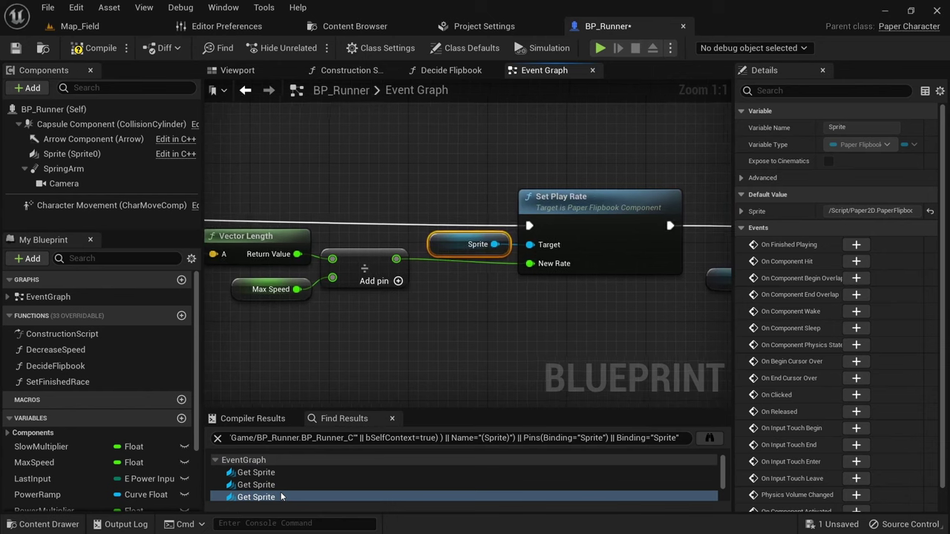
left_click(285, 490)
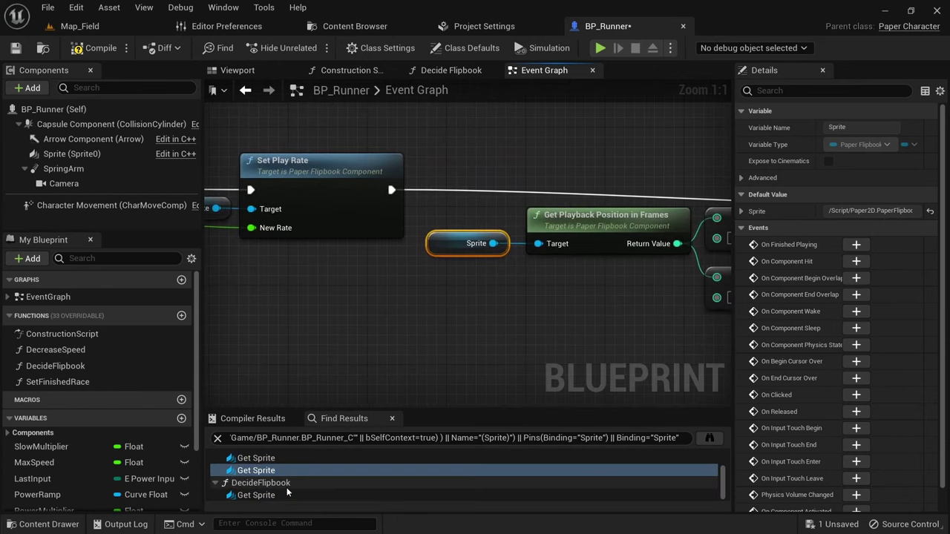
left_click(286, 492)
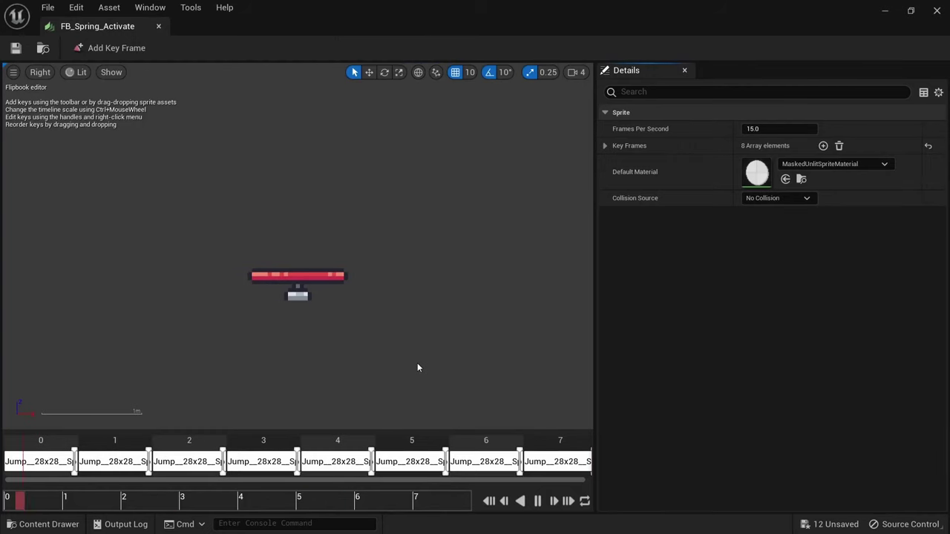
- Expand the spring flipbook's four key frames, then close the Dust texture and open FB_LandDust
left_click(605, 145)
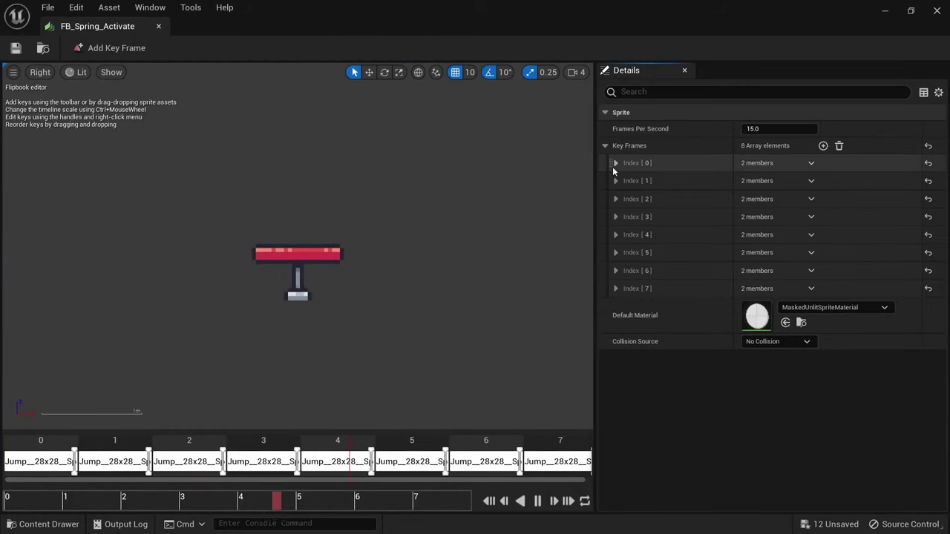
left_click(615, 163)
left_click(615, 233)
left_click(615, 304)
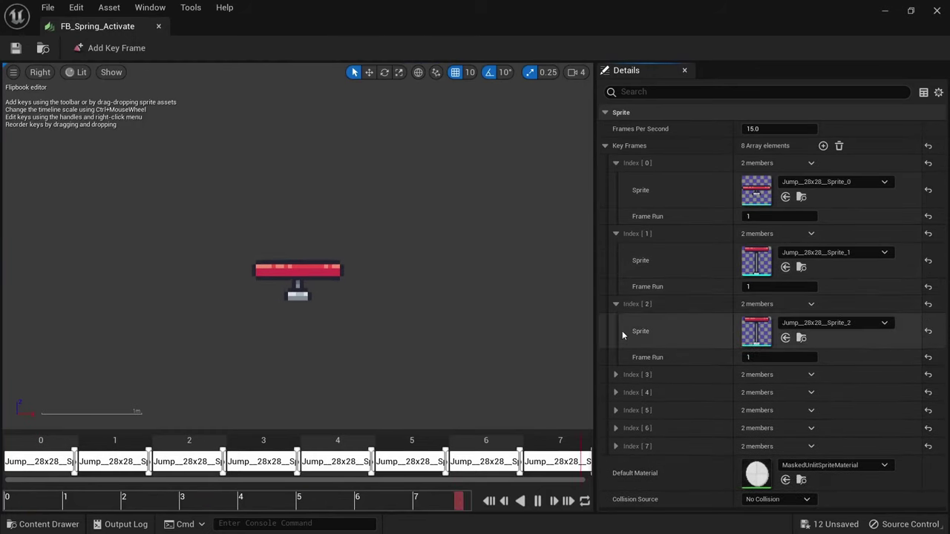
left_click(615, 375)
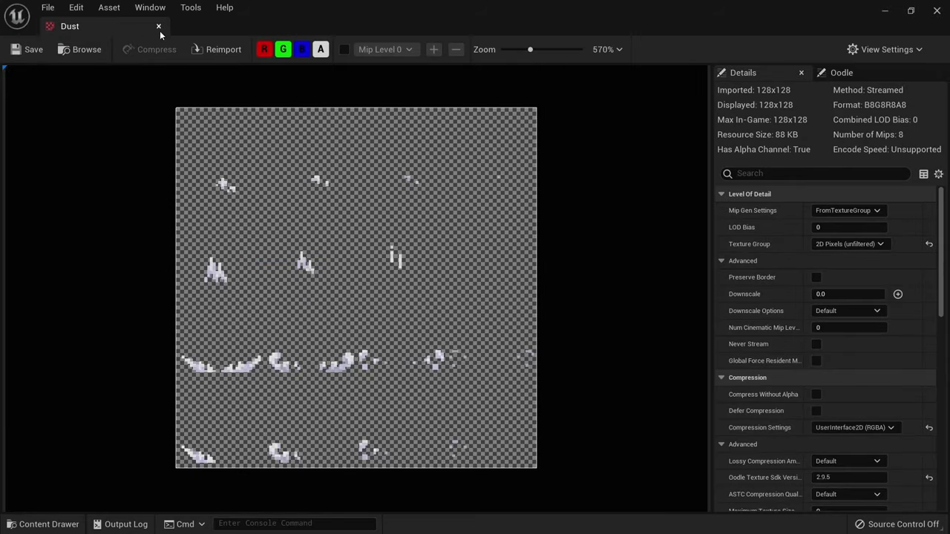
left_click(159, 27)
double_click(693, 235)
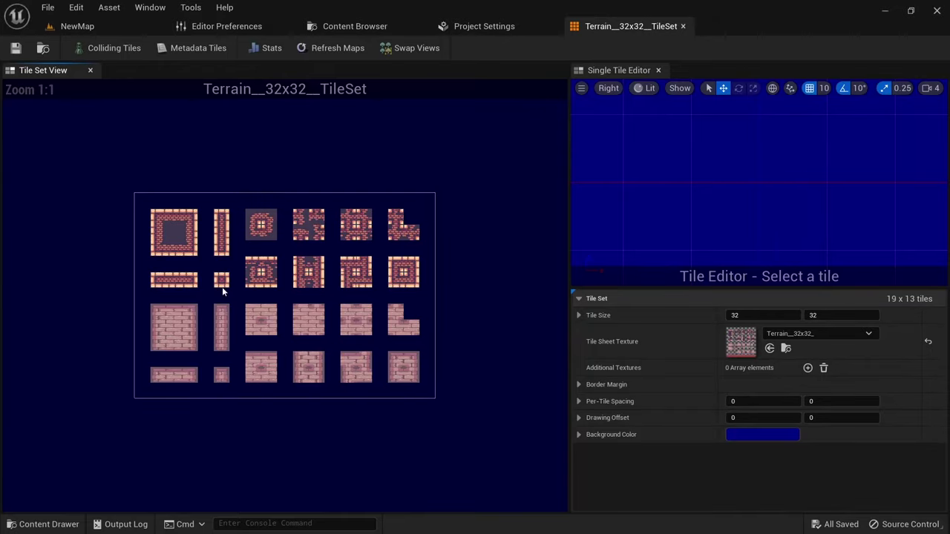
- Select tiles #44, #24, #43, #81 and brick tile #84 for single-tile editing
left_click(171, 233)
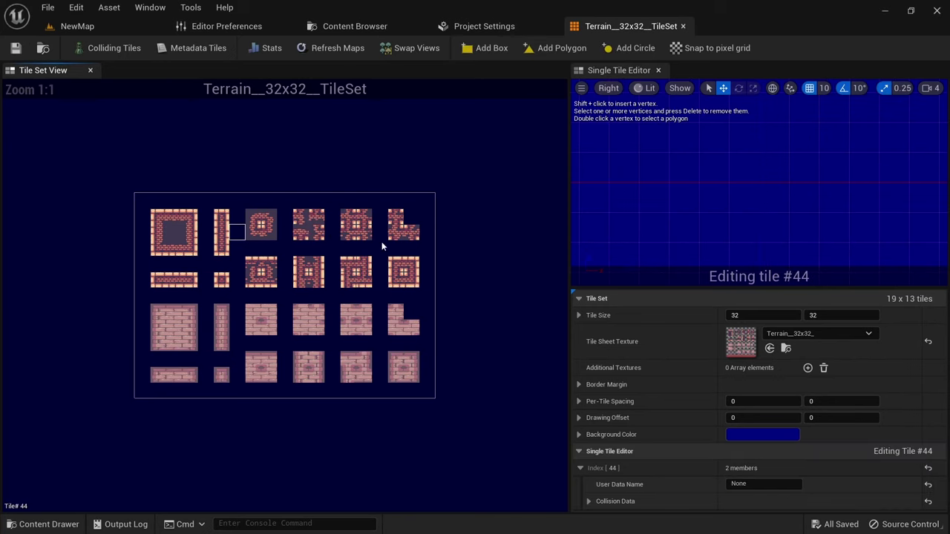
left_click(223, 215)
left_click(225, 235)
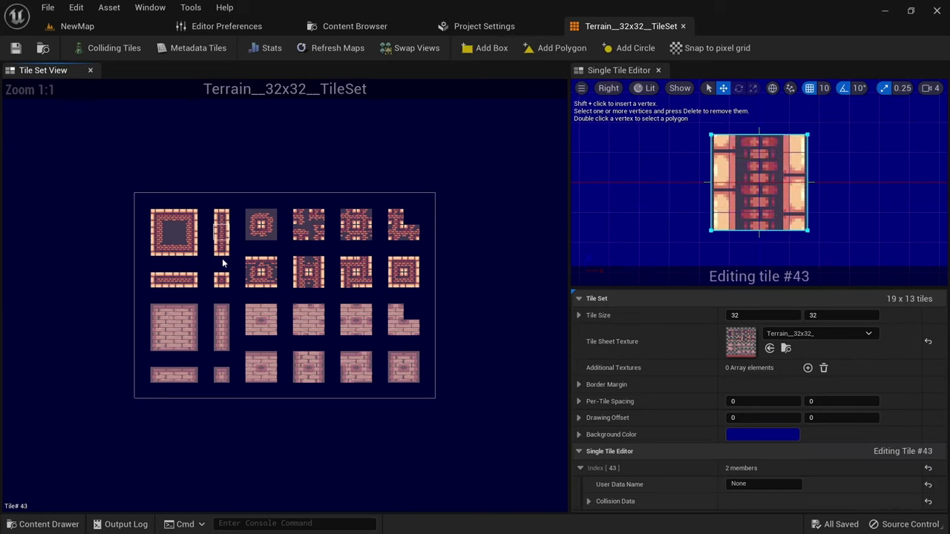
left_click(224, 264)
left_click(256, 266)
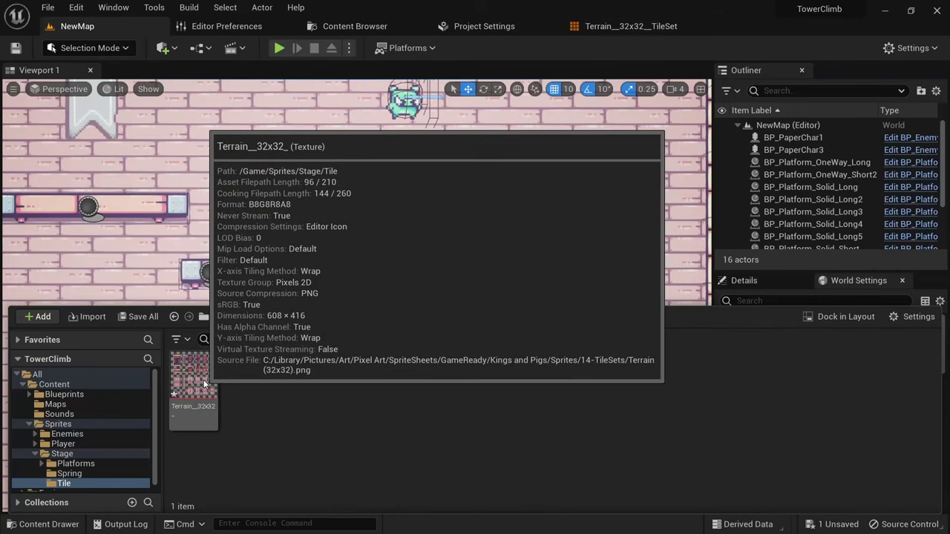
- Create a tile set from the Terrain 32x32 texture via Sprite Actions
right_click(205, 384)
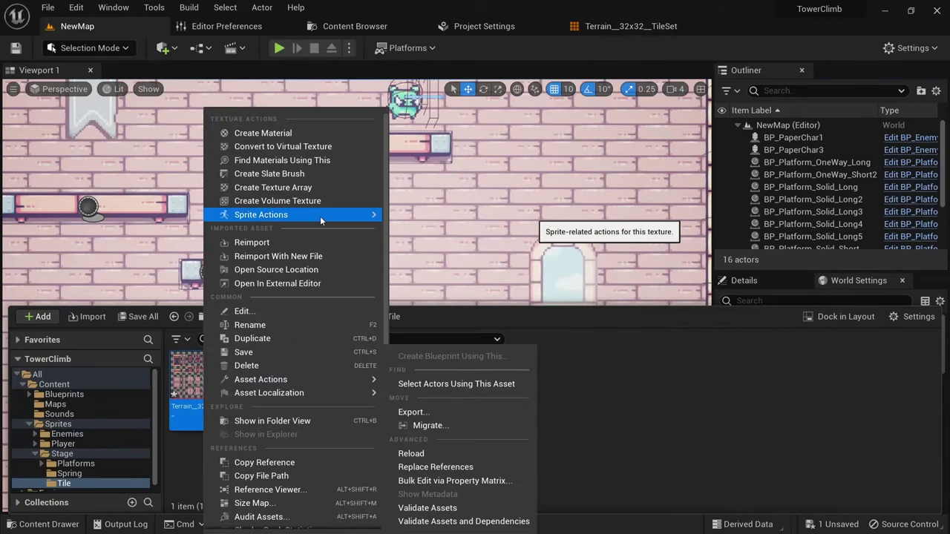
mouse_move(320, 216)
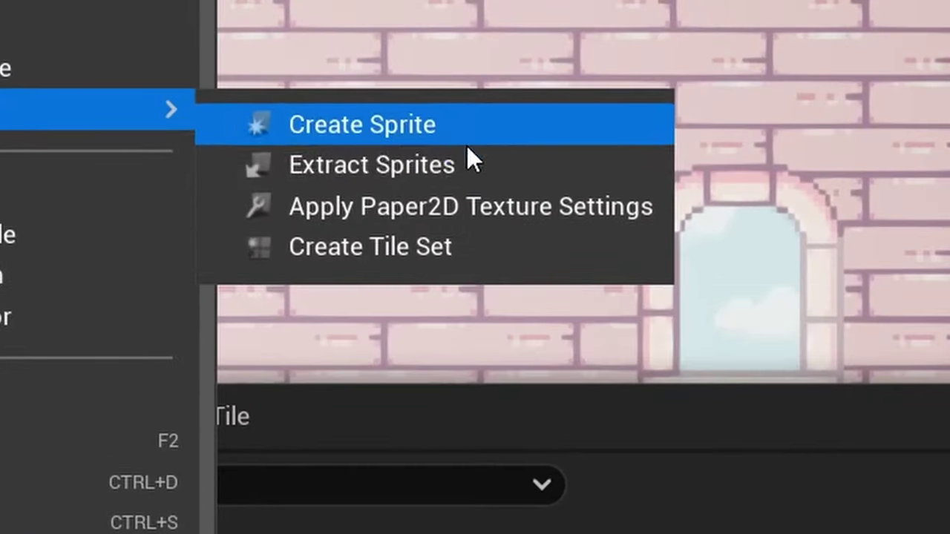
left_click(521, 249)
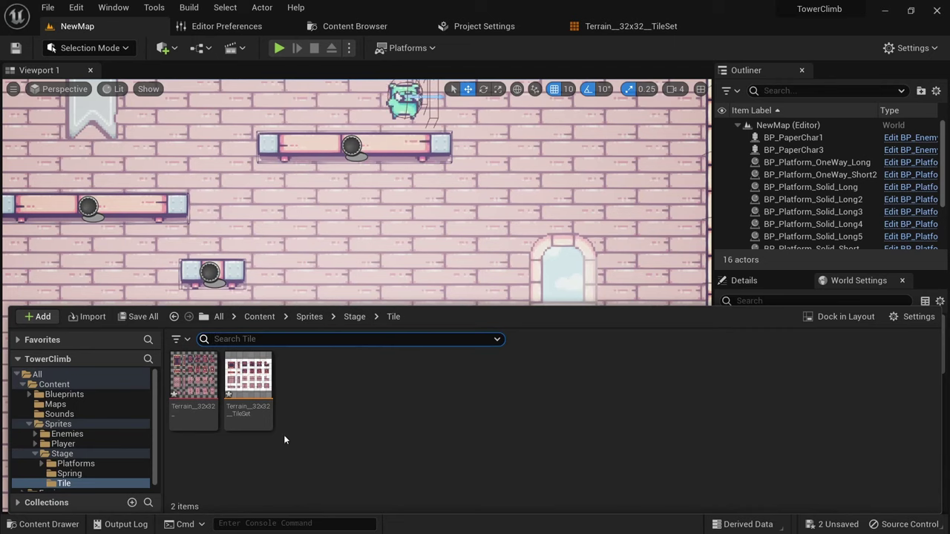
- Open the new terrain tile set and inspect the first tile, then tiles #20 and #21
double_click(271, 423)
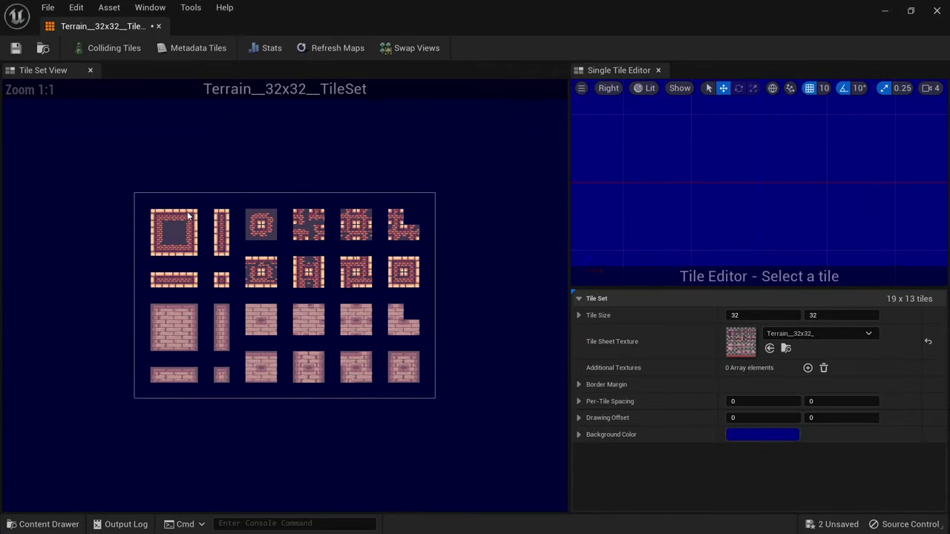
left_click(143, 202)
left_click(159, 218)
left_click(177, 219)
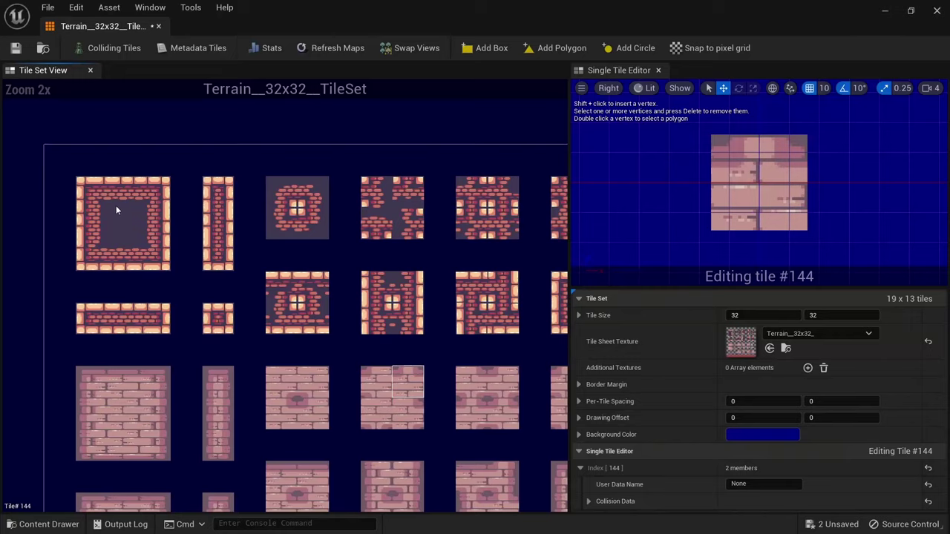
- Inspect frame tiles #20, #21, #22 and #41 in the Single Tile Editor
left_click(102, 195)
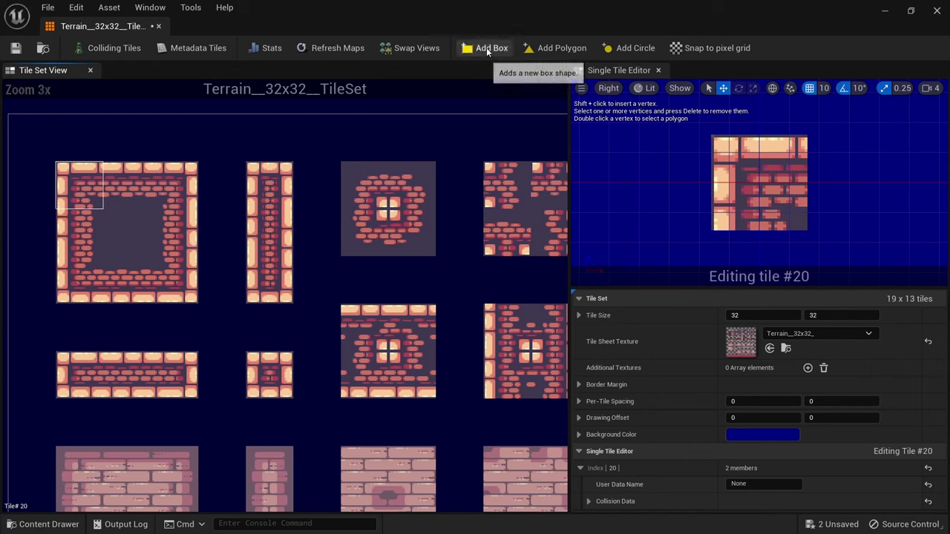
left_click(114, 187)
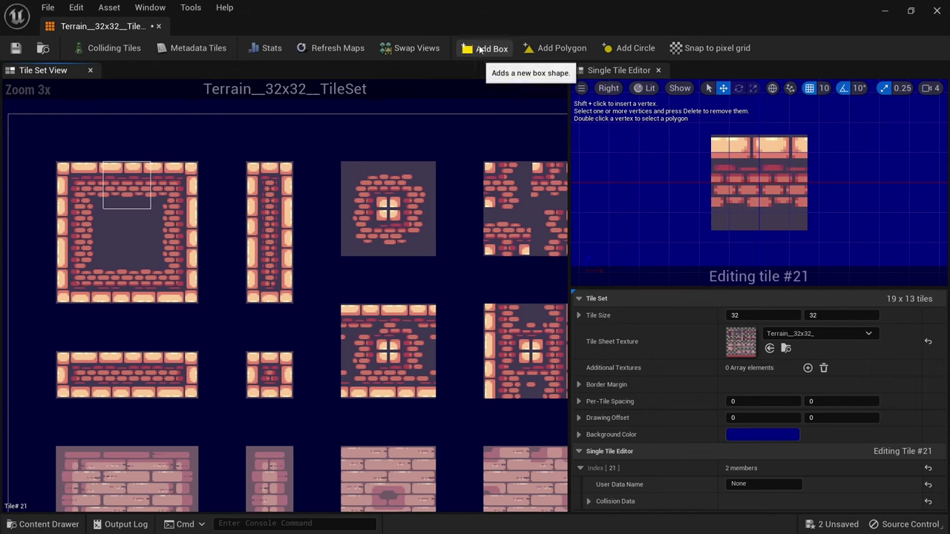
left_click(162, 195)
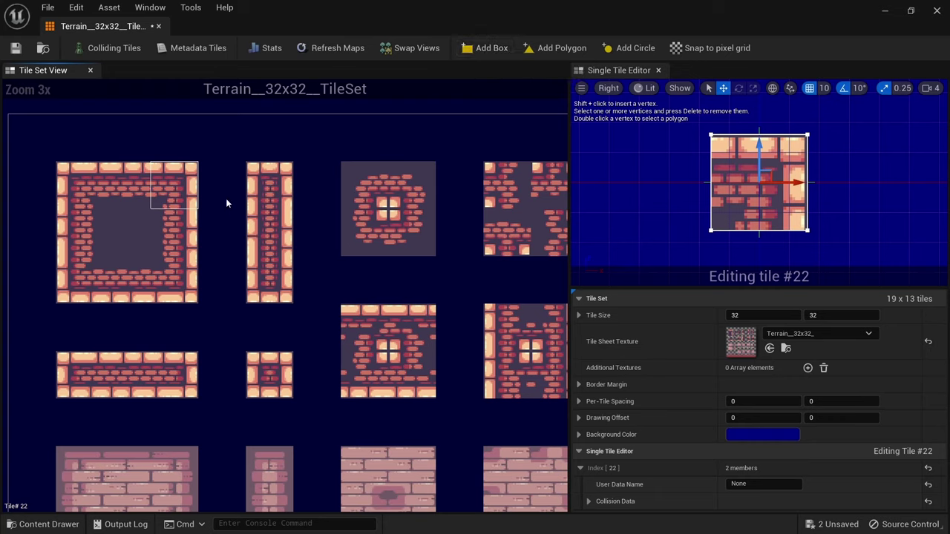
left_click(175, 233)
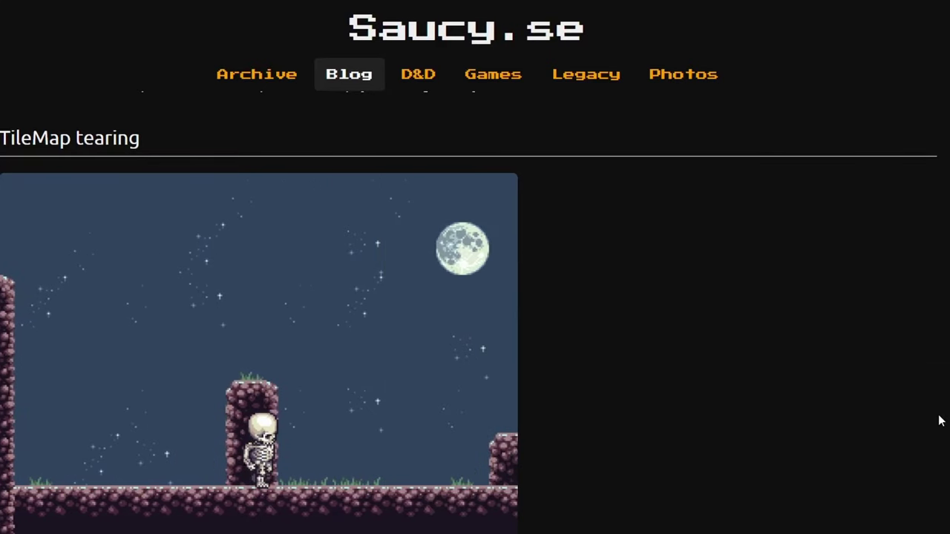
scroll(941, 421, "down", 8)
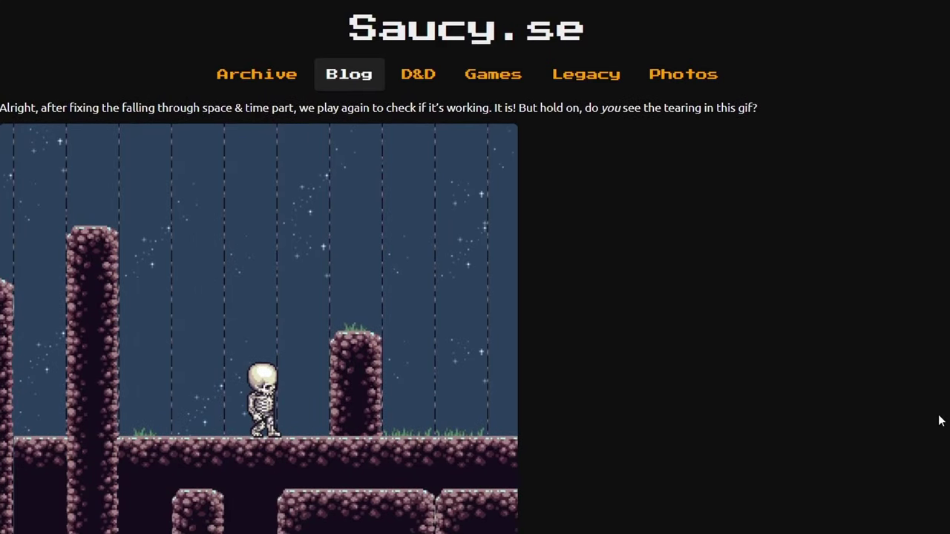
scroll(941, 421, "down", 5)
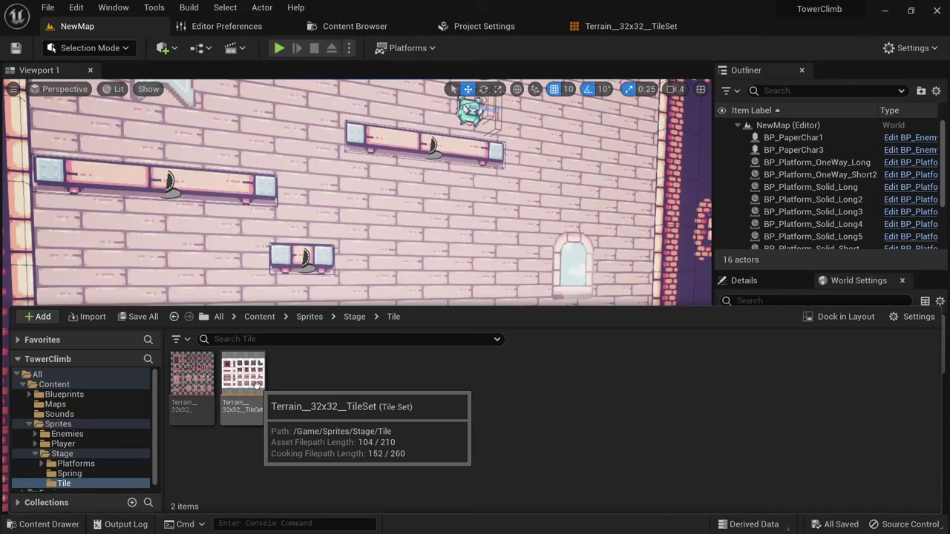
- Condition the tile sheet texture to create Terrain__32x32__Padded, keeping the _Padded name
right_click(256, 383)
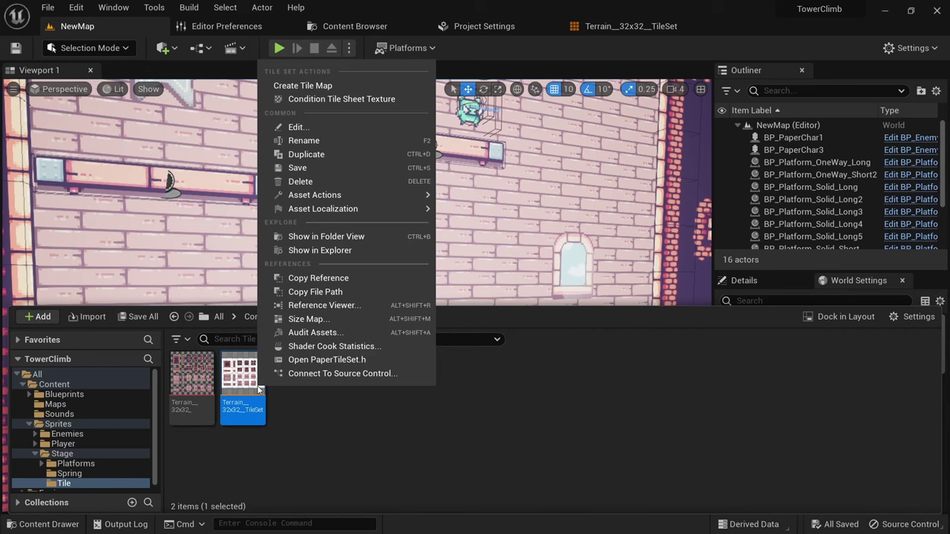
left_click(343, 101)
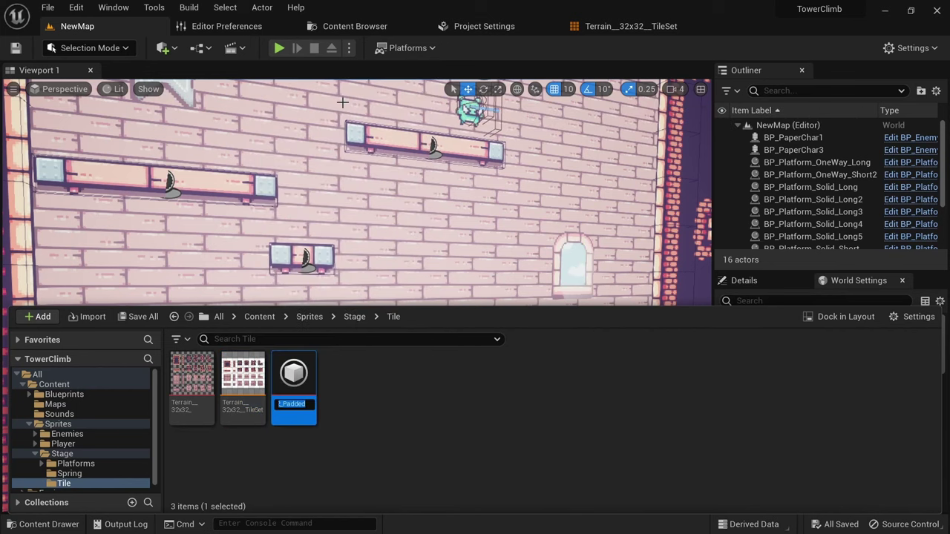
key("Return")
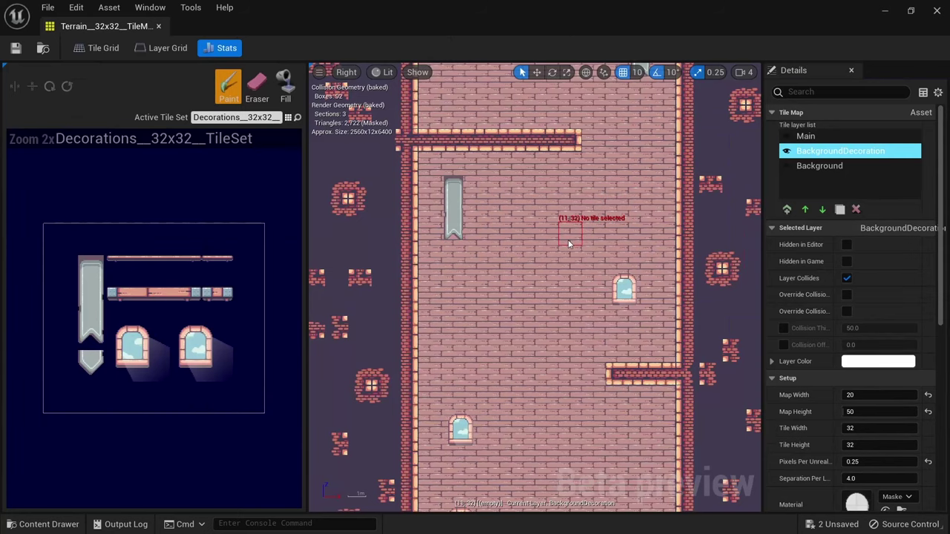
right_click_drag(568, 239, 453, 272)
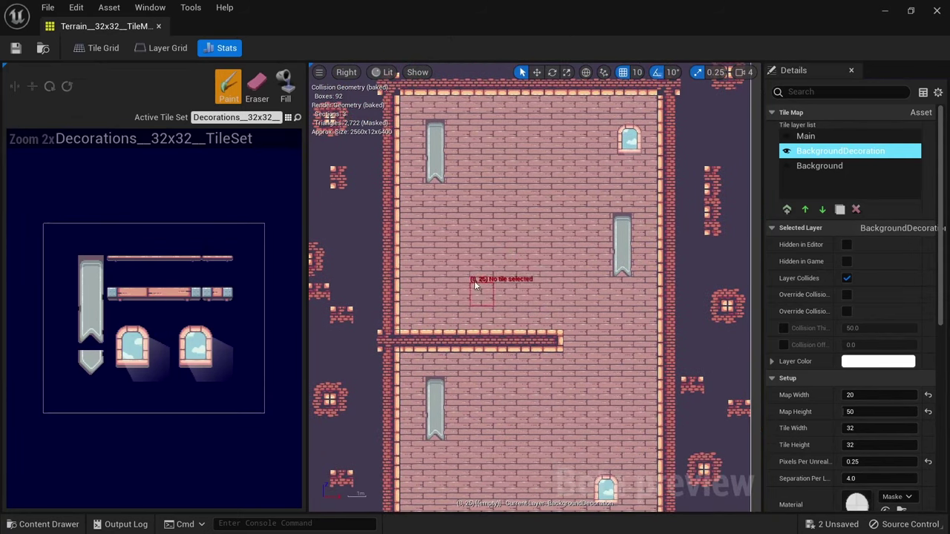
- Hide the tower tile map's Main and BackgroundDecoration layers, then show them again
right_click_drag(541, 366, 558, 204)
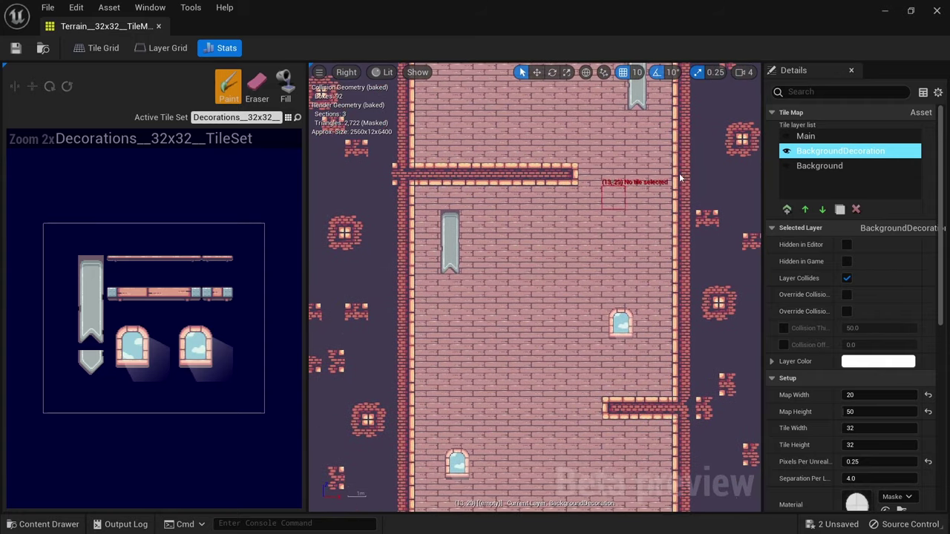
left_click(820, 137)
left_click(787, 138)
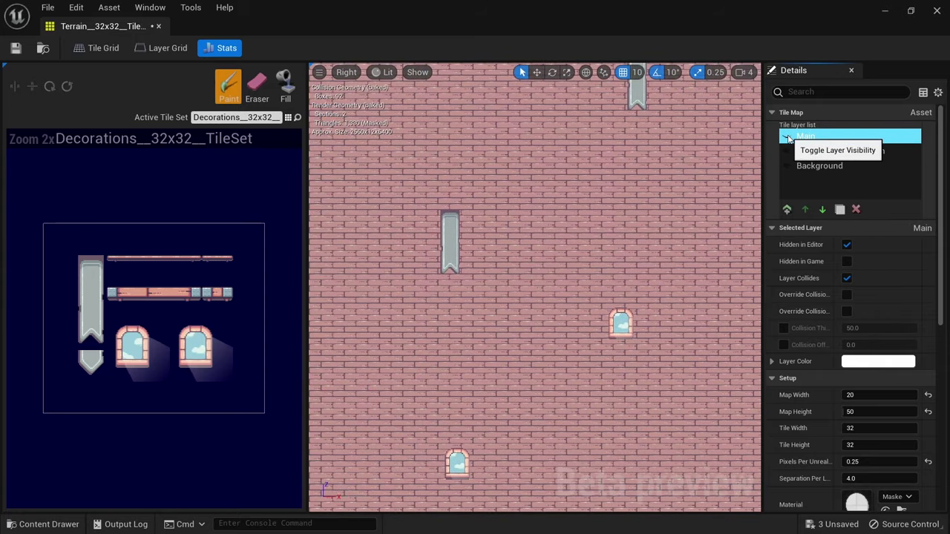
left_click(788, 152)
left_click(788, 154)
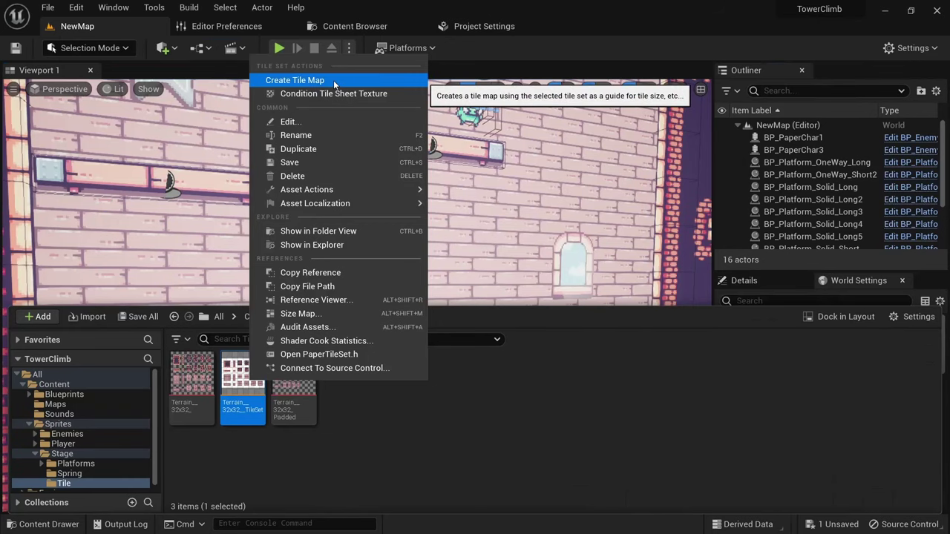
- Create Terrain__32x32__TileMap from the tile set and open it
left_click(333, 80)
key("Return")
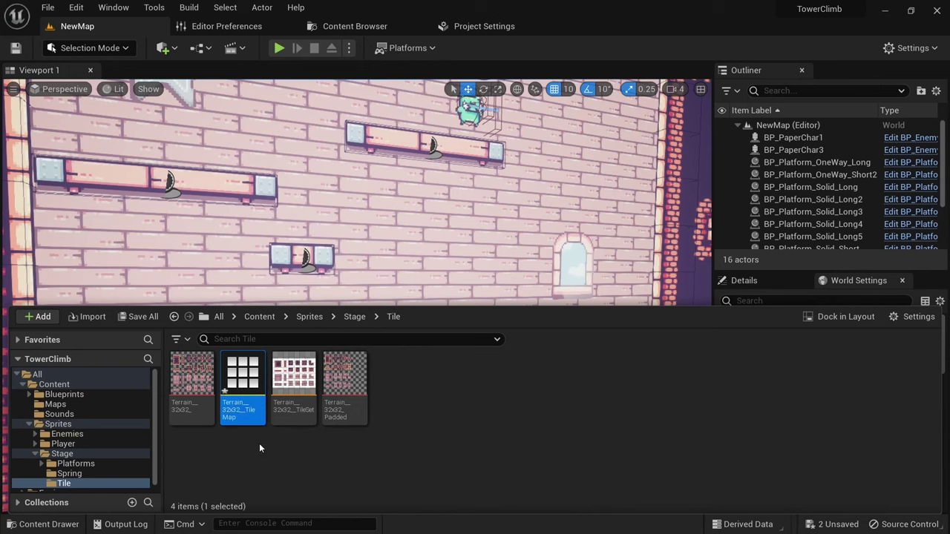
double_click(244, 378)
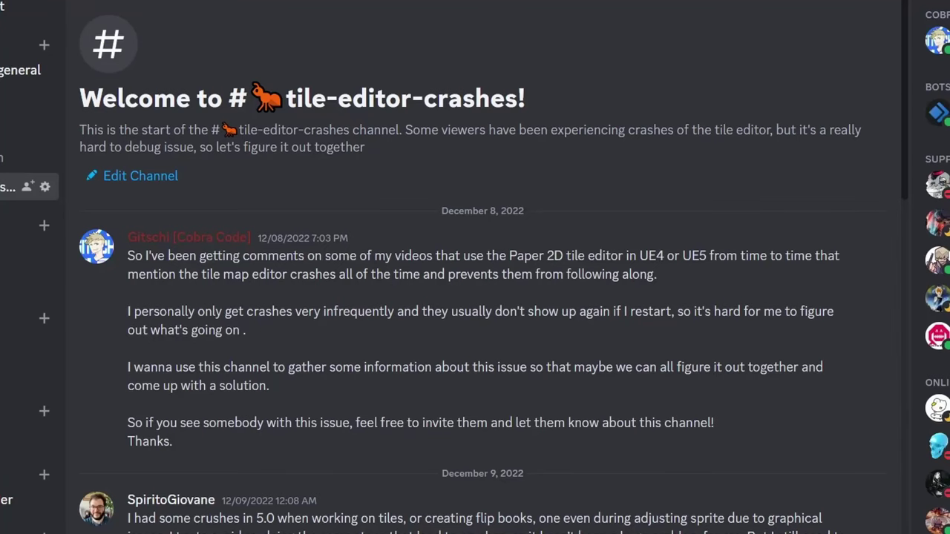
scroll(853, 74, "down", 5)
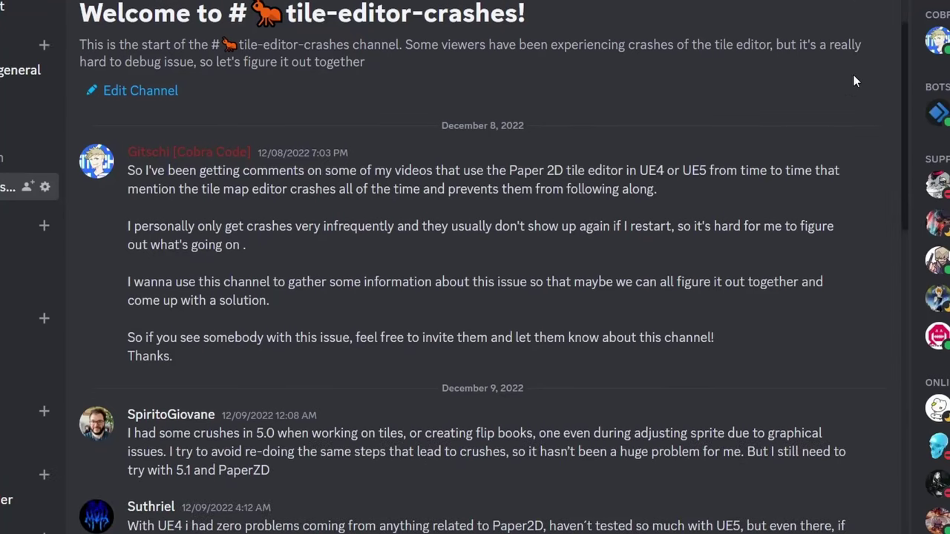
scroll(854, 78, "down", 3)
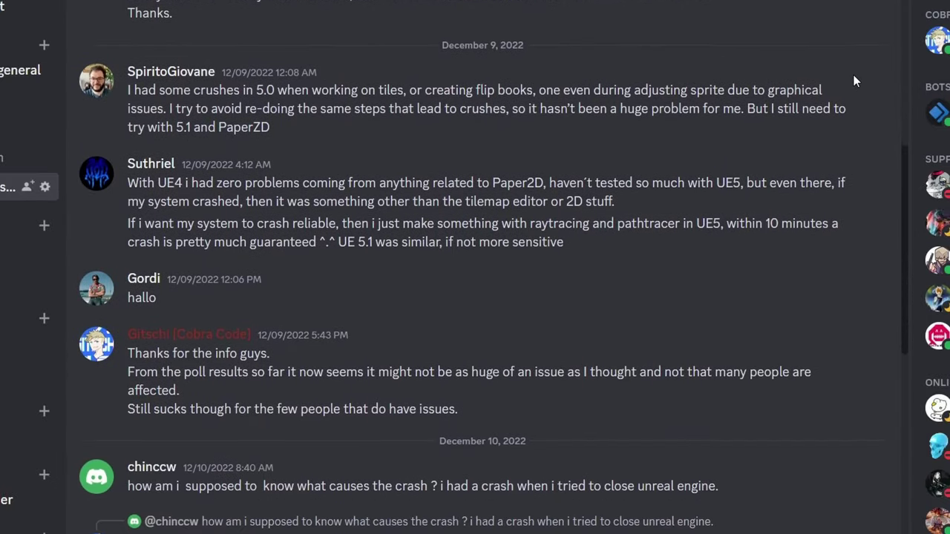
scroll(853, 80, "down", 2)
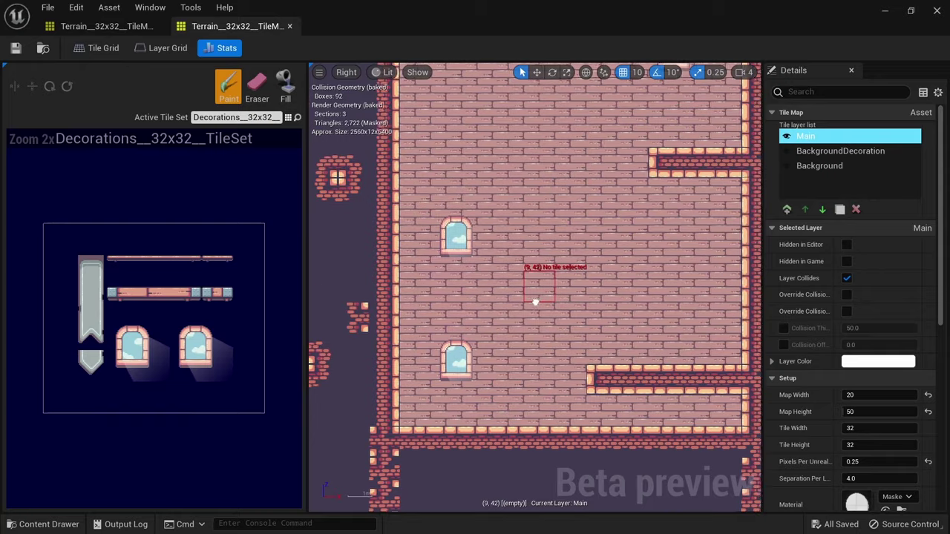
right_click_drag(512, 284, 350, 243)
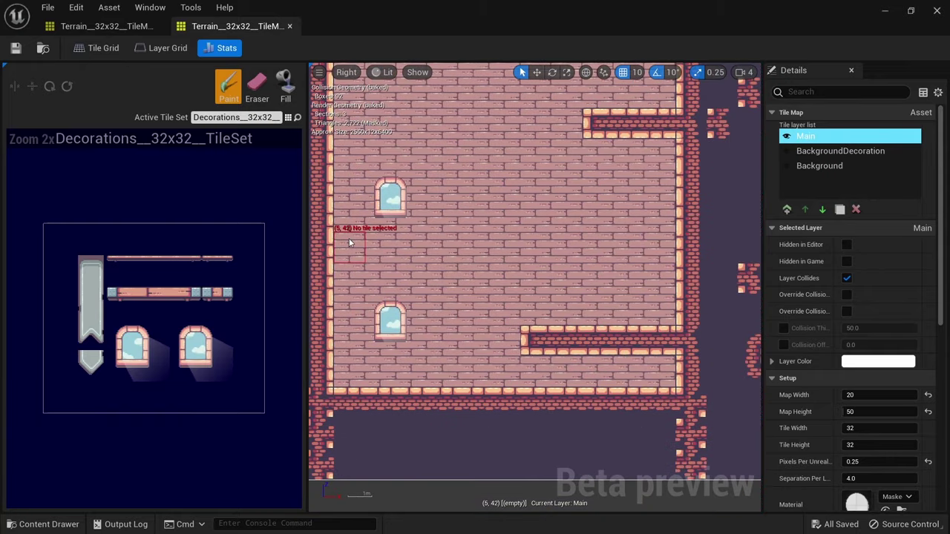
left_click(271, 118)
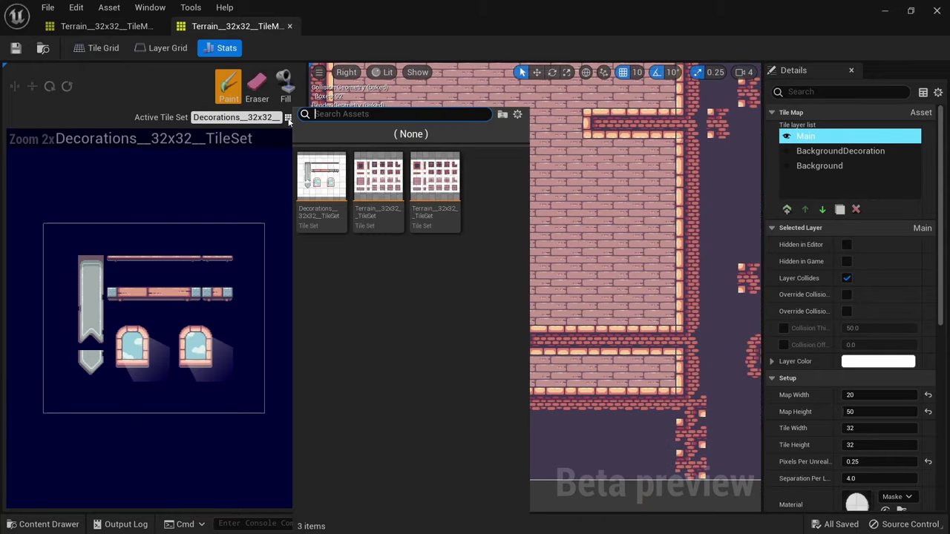
left_click(370, 214)
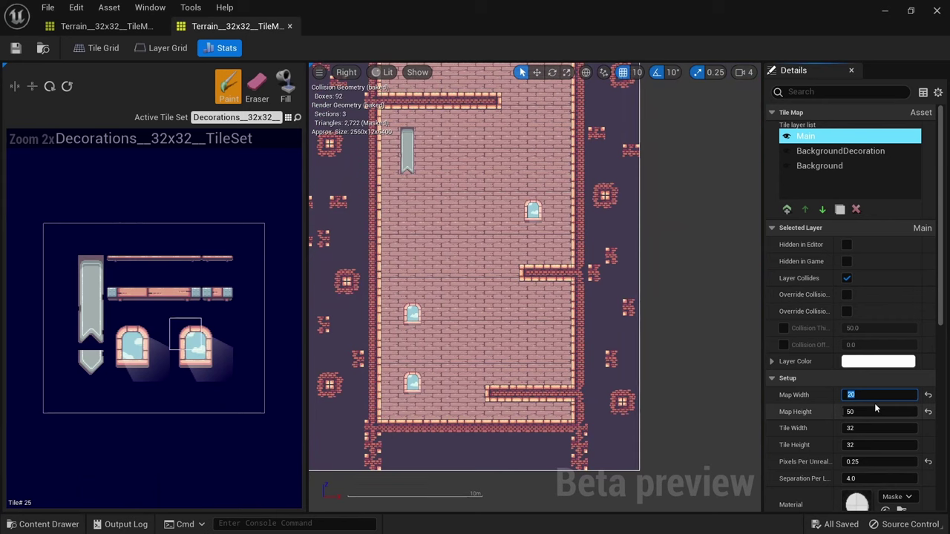
type("25")
key("Return")
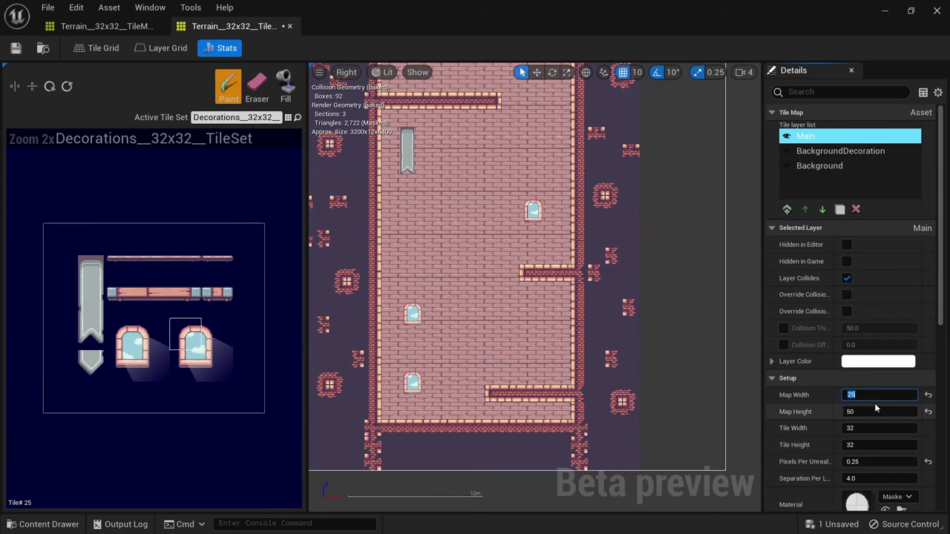
type("20")
key("Return")
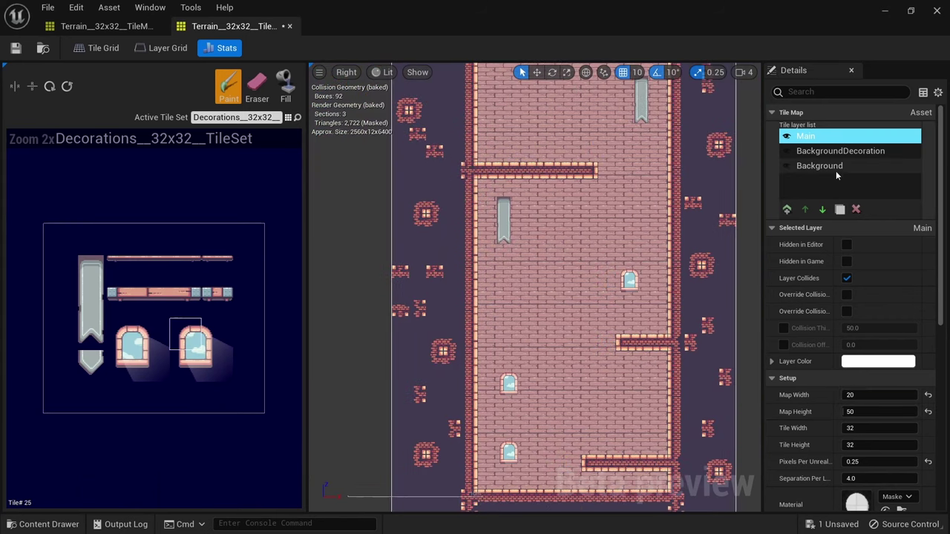
left_click(836, 152)
left_click(818, 166)
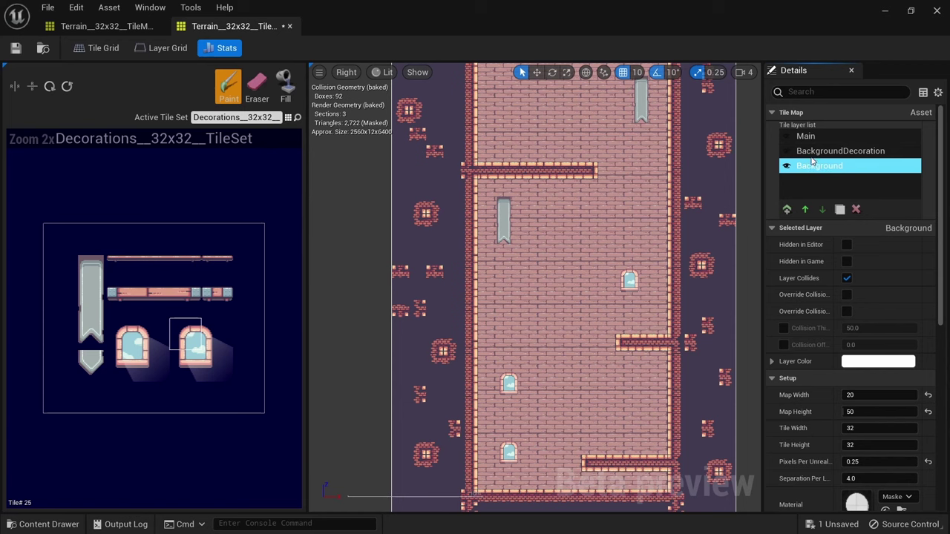
left_click(811, 153)
left_click(805, 210)
left_click(823, 209)
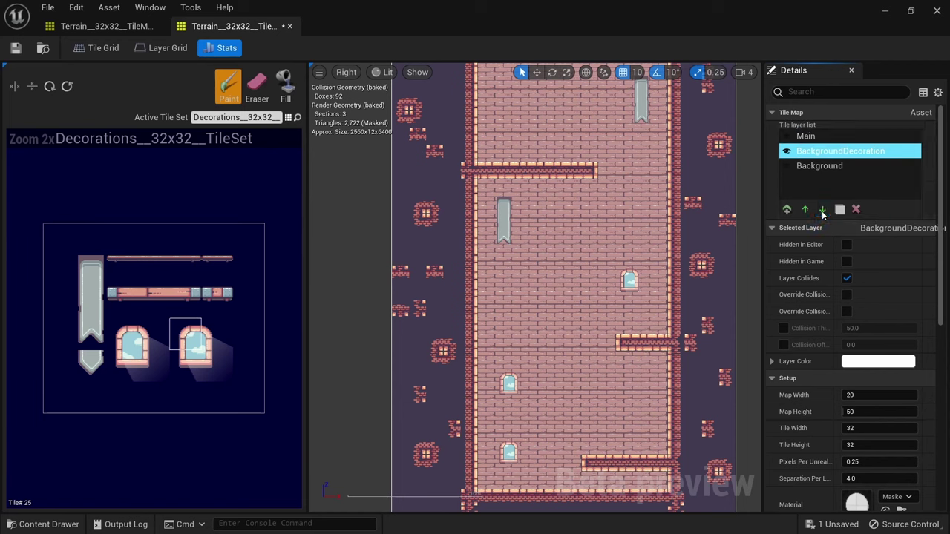
left_click(822, 211)
left_click(804, 209)
left_click(804, 209)
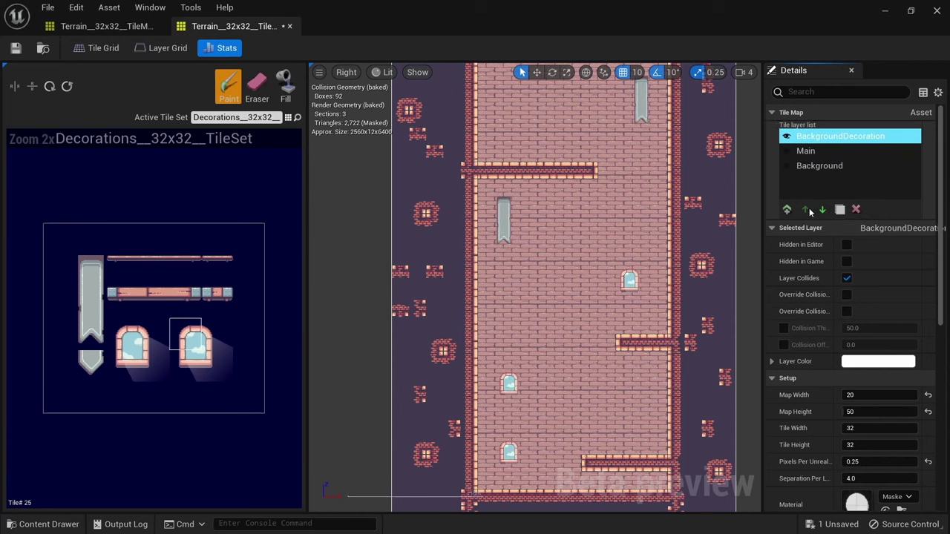
left_click(821, 210)
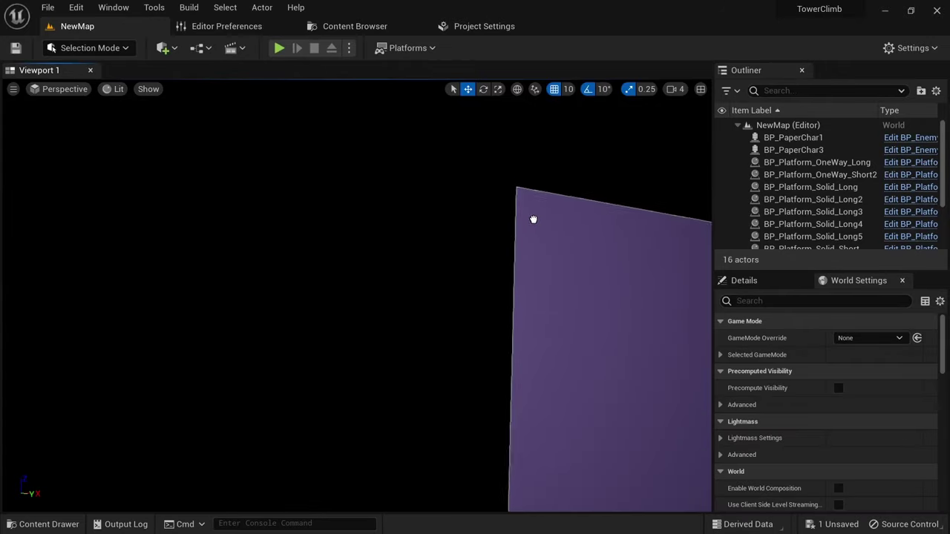
- Select the placed tile map in the level and orbit around it
middle_click_drag(532, 219, 316, 250)
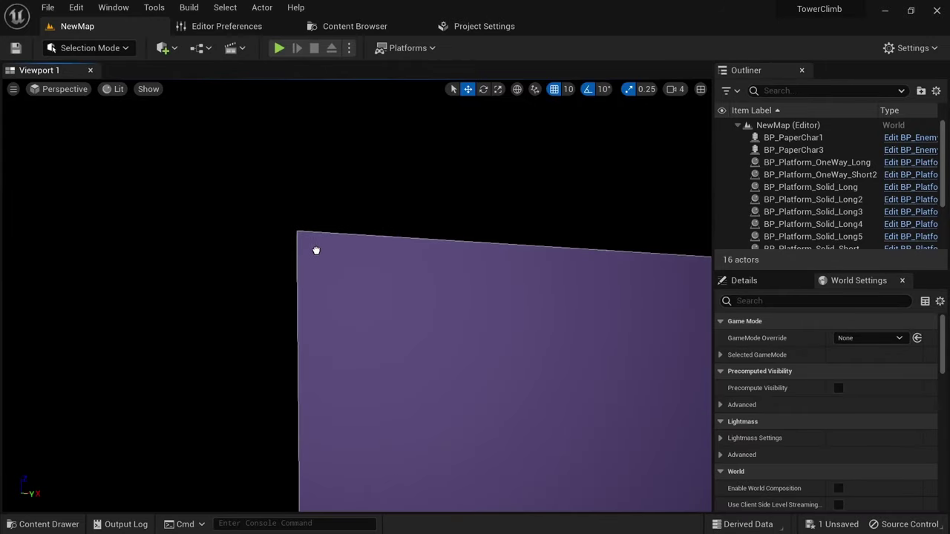
left_click(297, 247)
right_click_drag(296, 248, 403, 290)
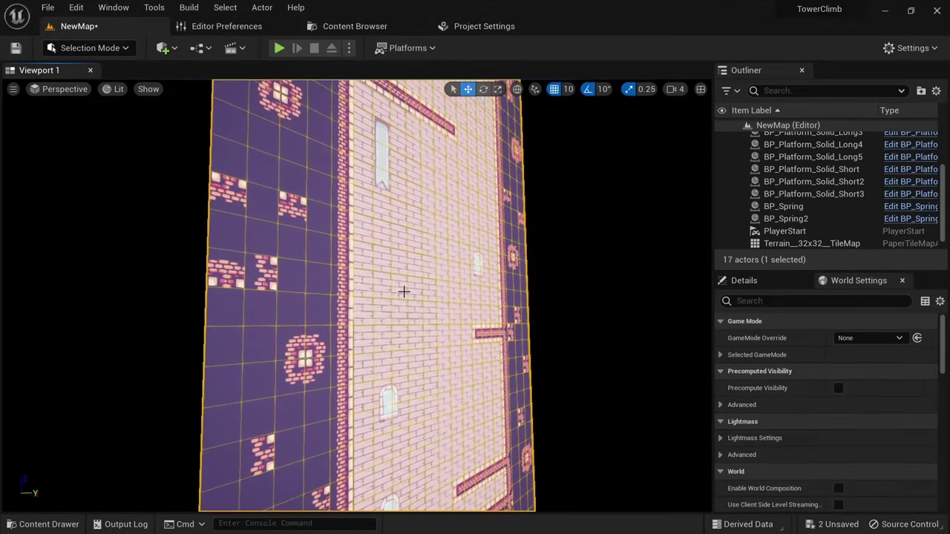
- Toggle the viewport's Collision display, move close along the wall, and open BP_Tilemaps
left_click(152, 89)
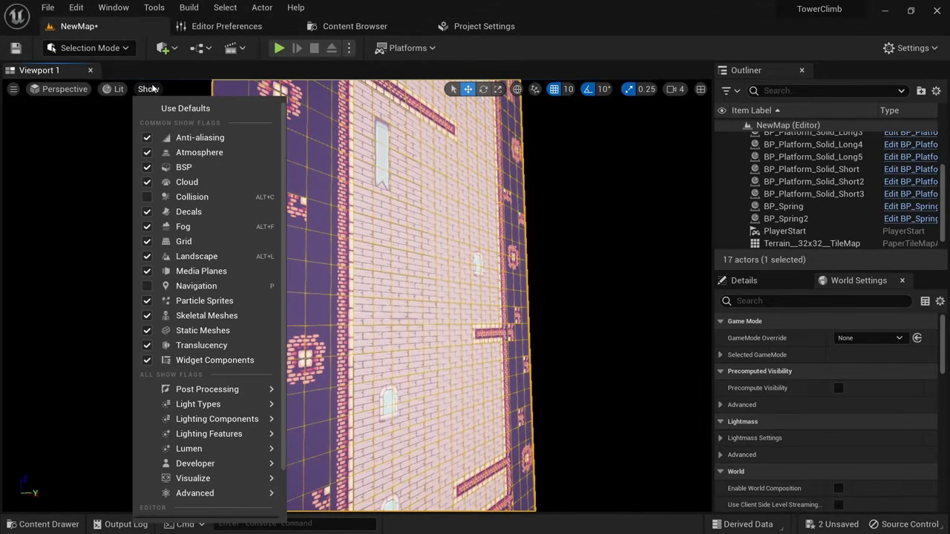
left_click(163, 196)
right_click_drag(384, 228, 384, 227)
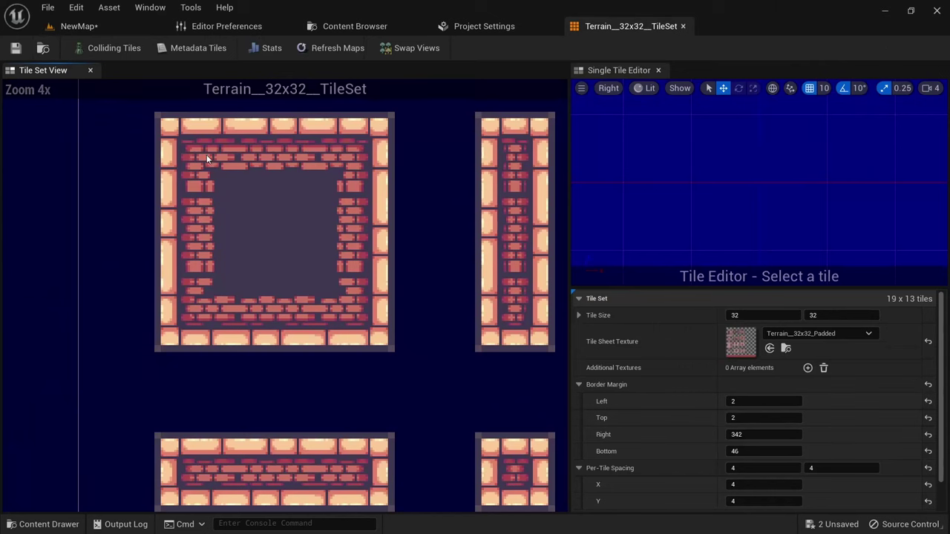
left_click(206, 155)
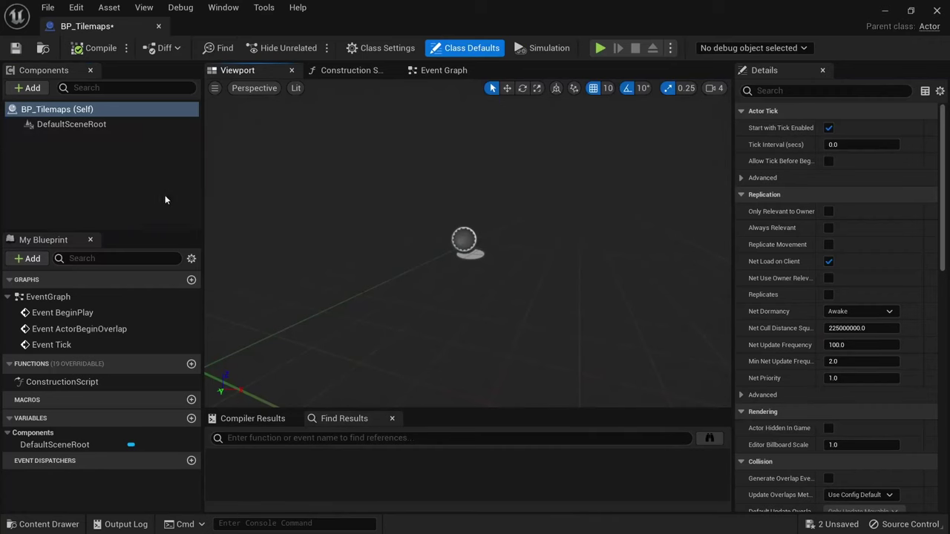
- Add a Paper Tile Map component to BP_Tilemaps and assign it the Terrain tile map
left_click(31, 88)
type("tilem")
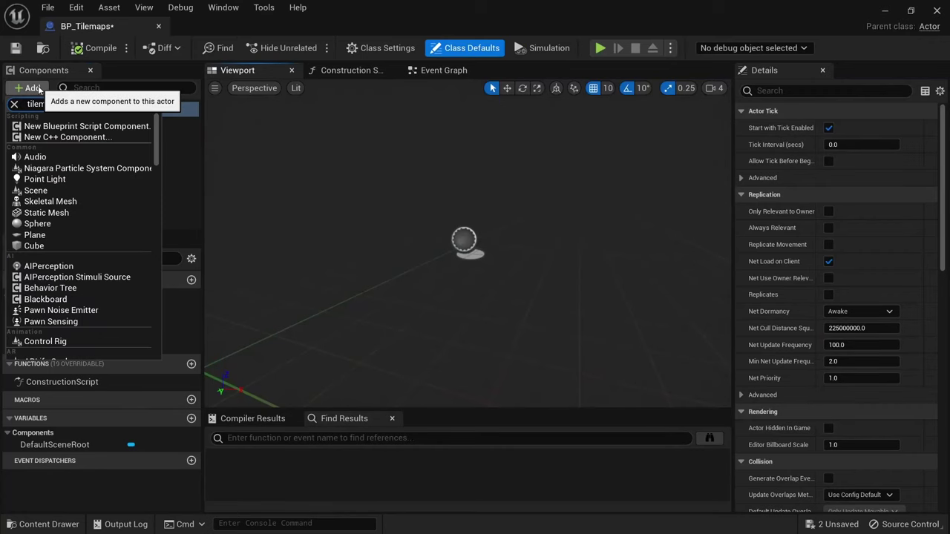
type("ap")
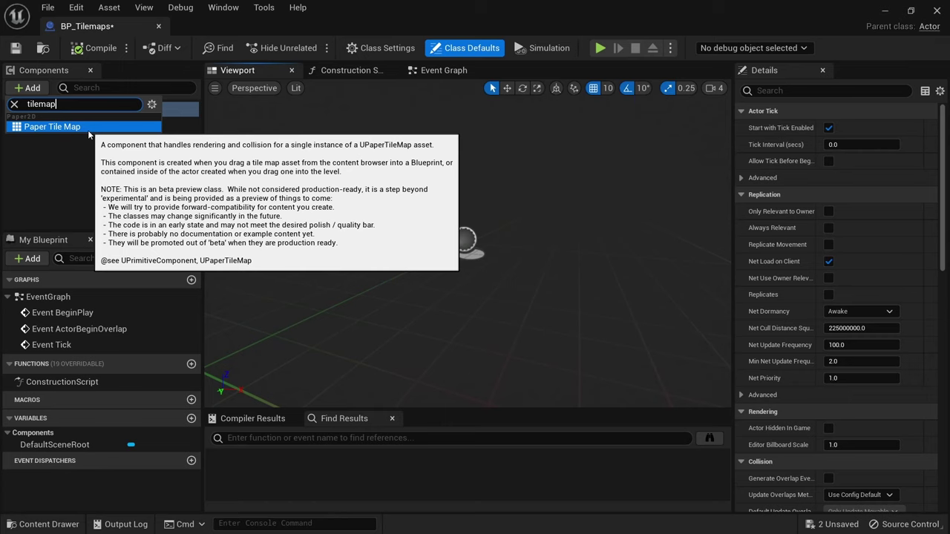
left_click(88, 130)
key("Return")
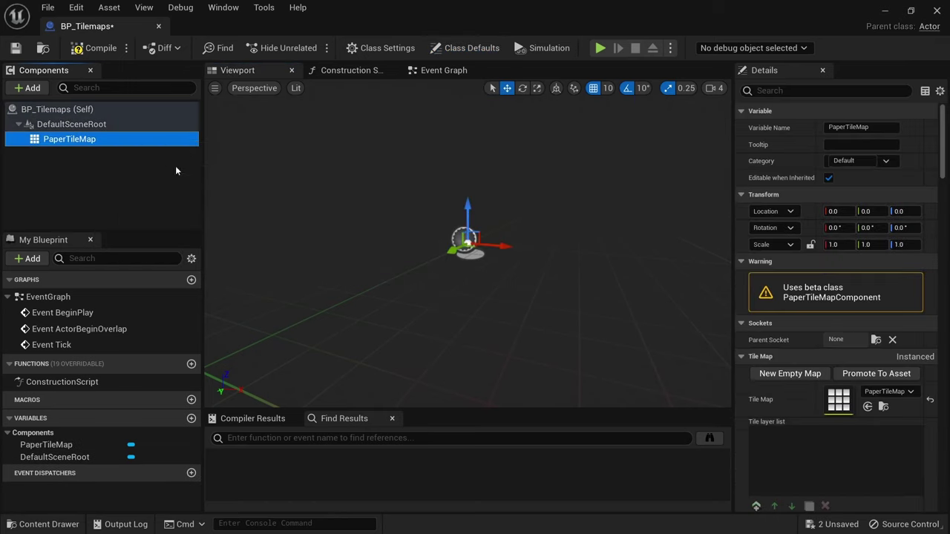
left_click(893, 392)
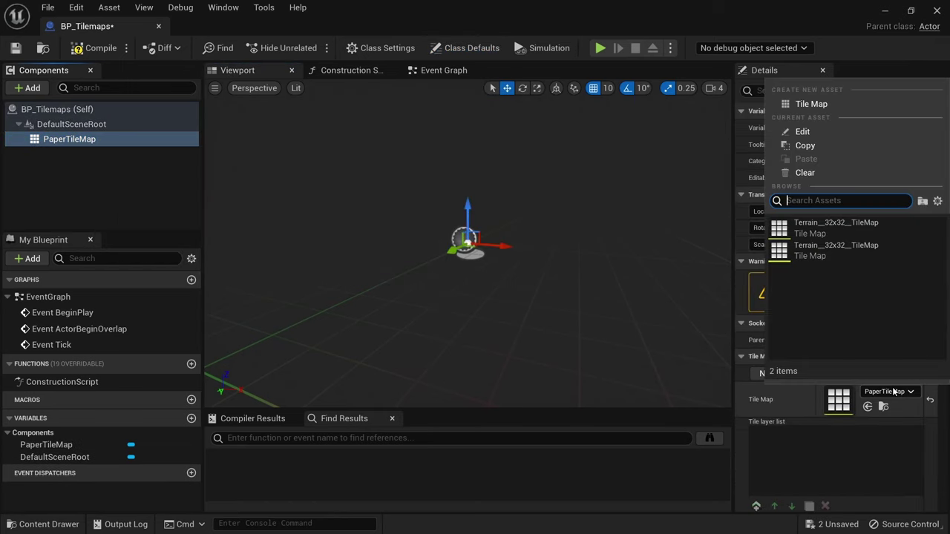
left_click_drag(866, 229, 137, 184)
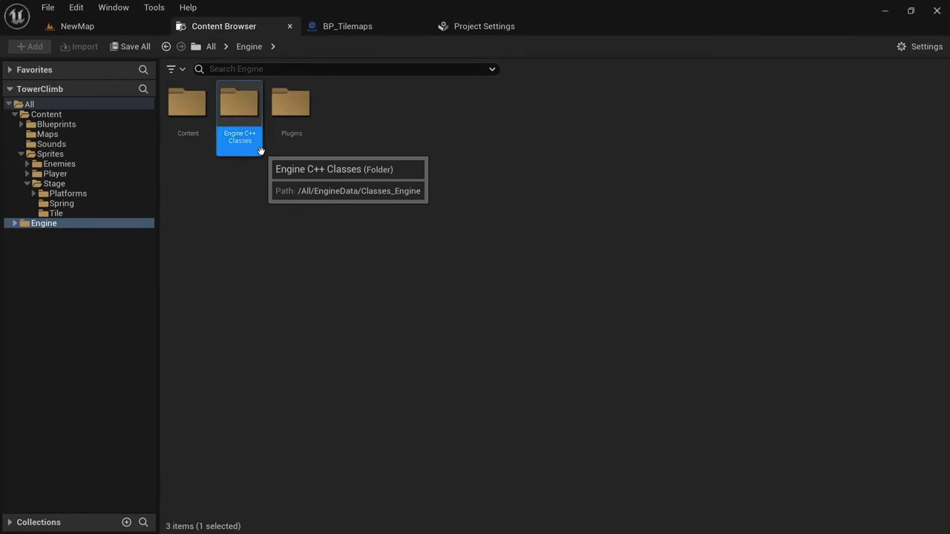
- Open the PaperCharacter class from Plugins > Paper2D C++ Classes > Paper2D > Classes in Visual Studio
double_click(290, 130)
type("pa")
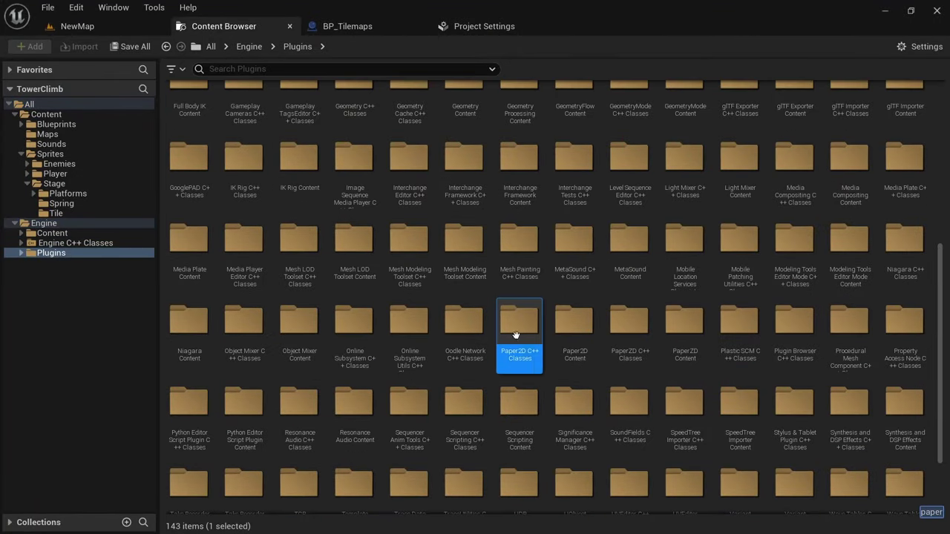
type("per")
double_click(526, 352)
double_click(194, 111)
double_click(202, 129)
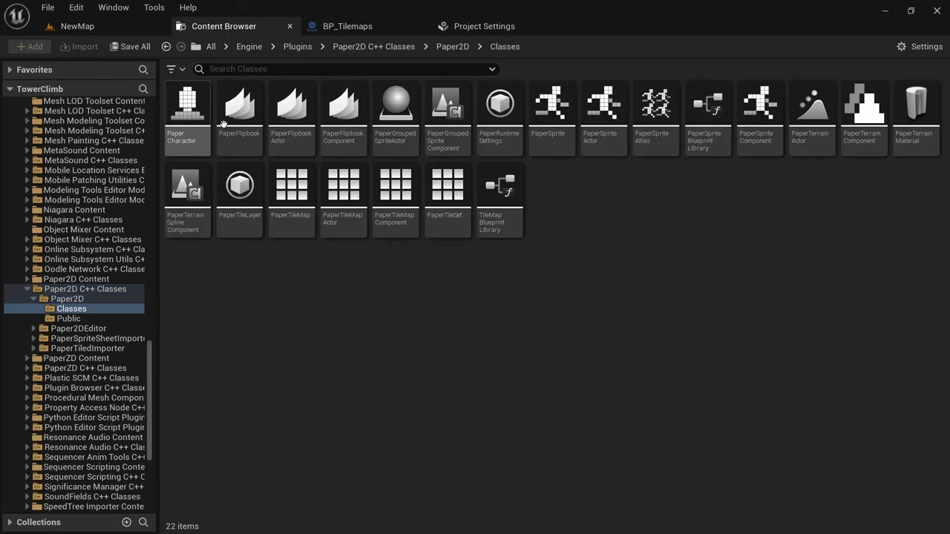
double_click(181, 135)
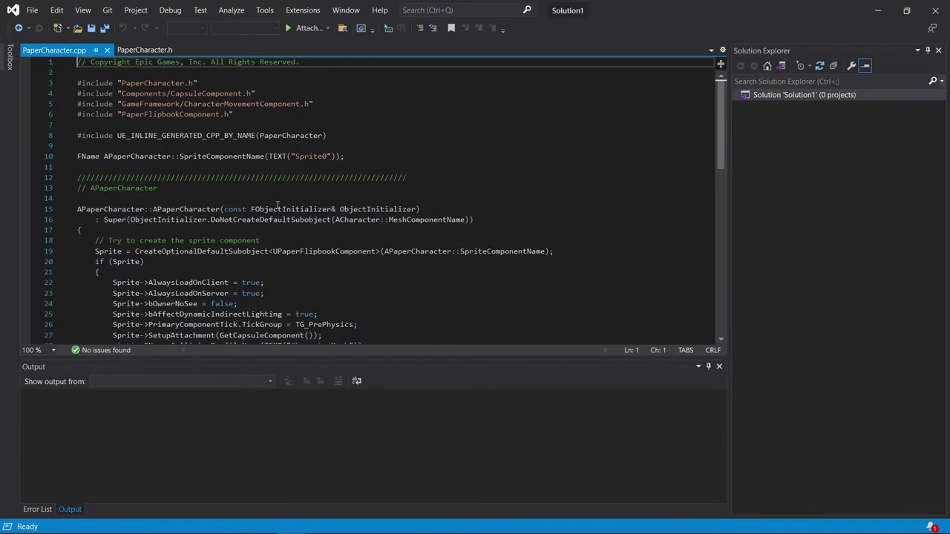
scroll(278, 205, "down", 3)
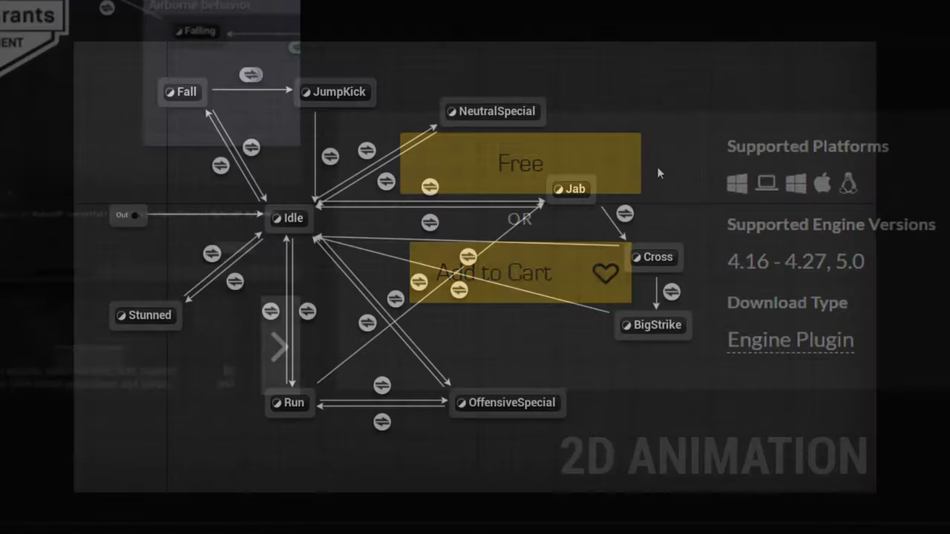
- Shift the Jab, Cross, BigStrike and OffensiveSpecial states left, then scrub the animation to frame 15
left_click_drag(772, 192, 572, 354)
left_click_drag(682, 354, 635, 354)
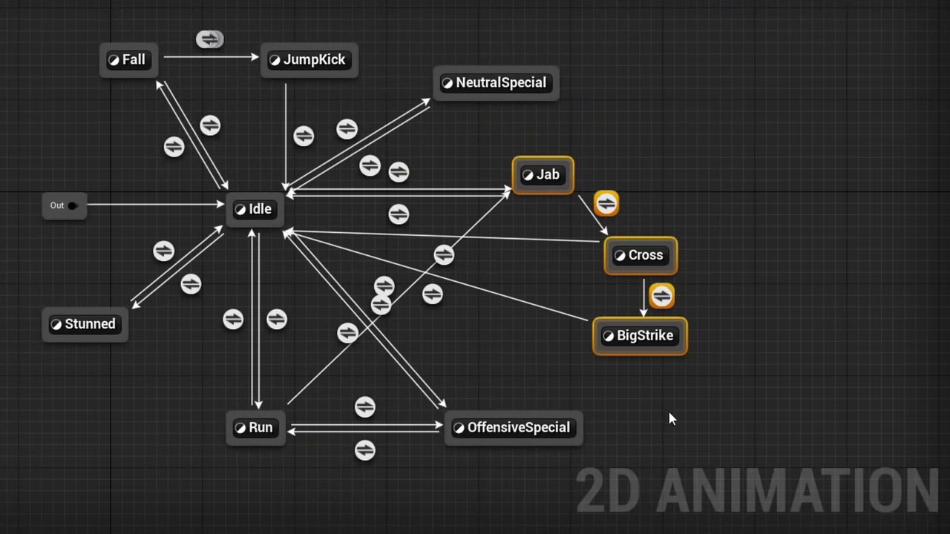
left_click(670, 418)
left_click_drag(539, 434, 505, 434)
left_click(522, 209)
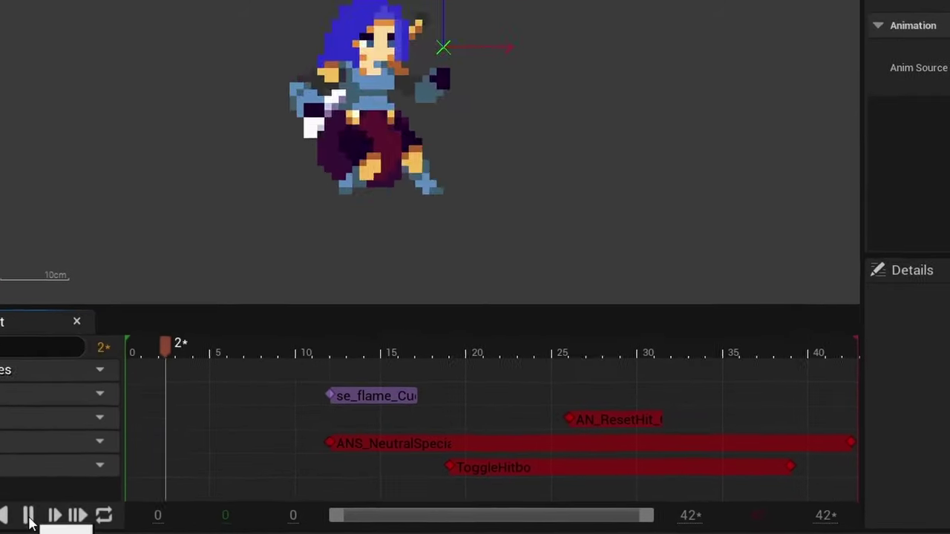
left_click_drag(164, 346, 384, 368)
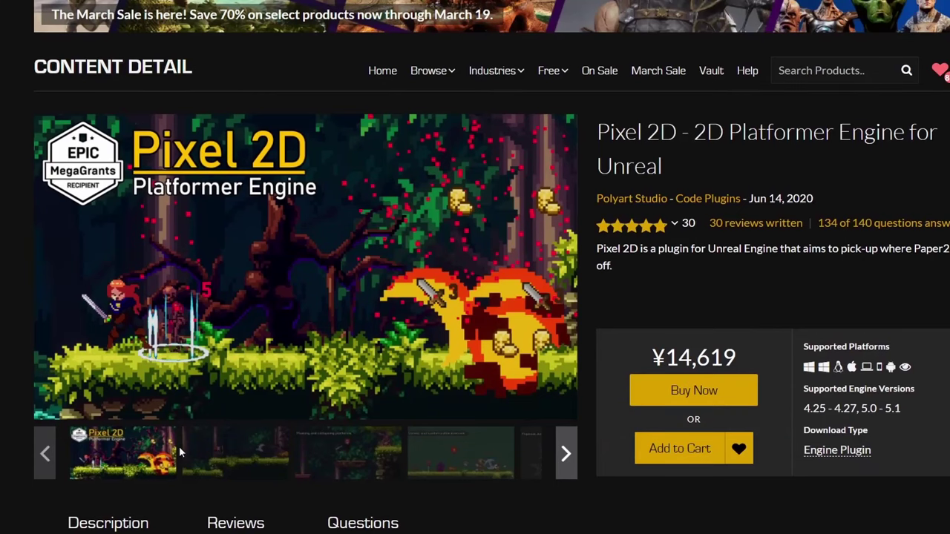
- Browse the product gallery screenshots, including Phasing and collapsing platforms
left_click(208, 454)
left_click(338, 454)
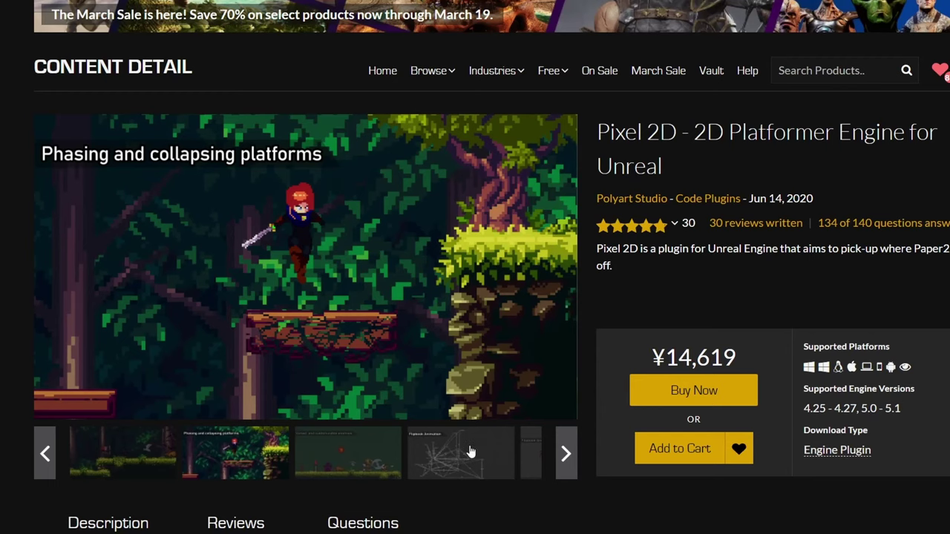
left_click(433, 455)
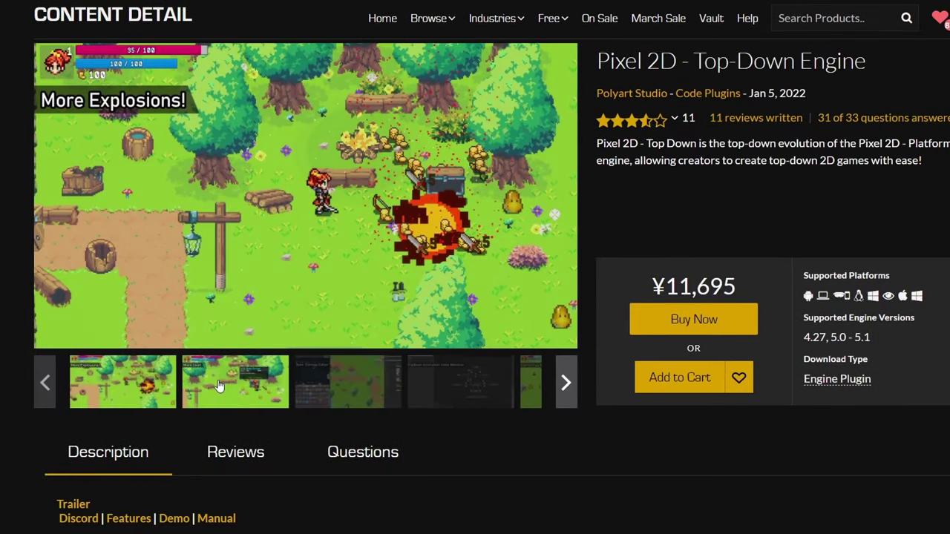
- Page the Pixel 2D gallery through New Tilemap Editor, Flipbook Animation State Machine and demo map screenshots
left_click(219, 386)
left_click(352, 385)
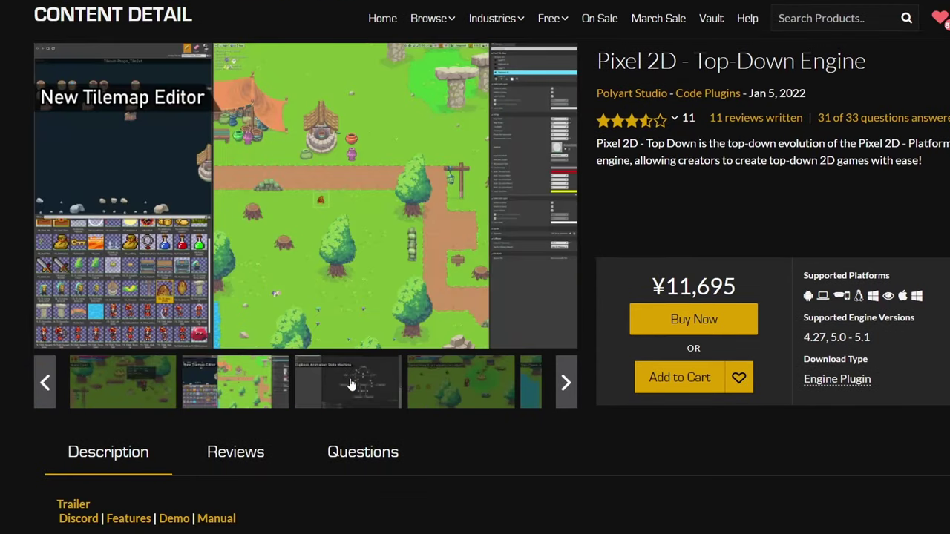
left_click(352, 384)
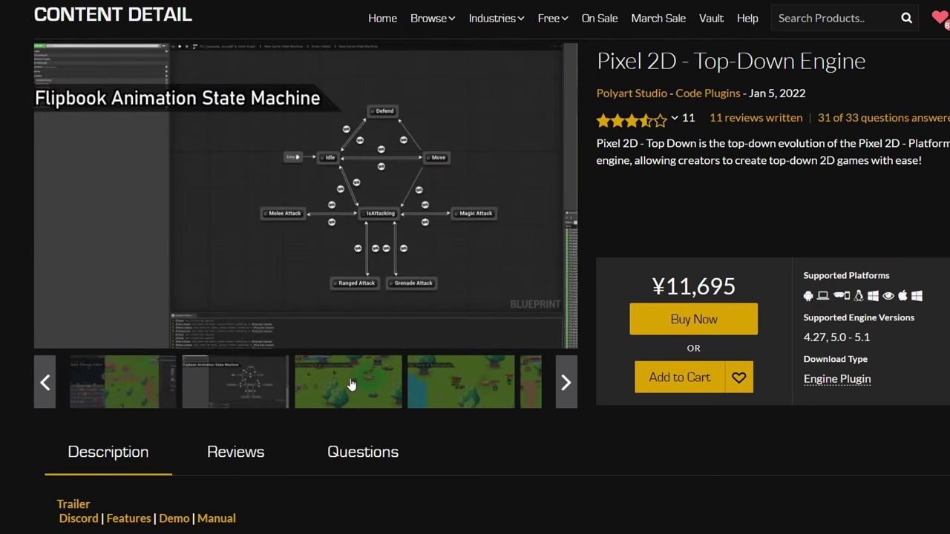
left_click(352, 384)
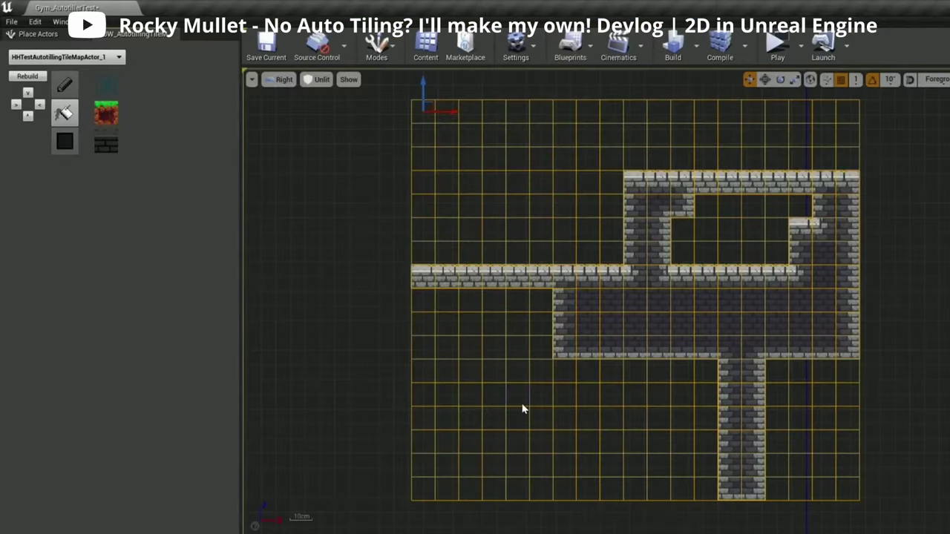
- Fill the tile map's lower area and empty room interior with auto-bordered dirt tiles
left_click(522, 403)
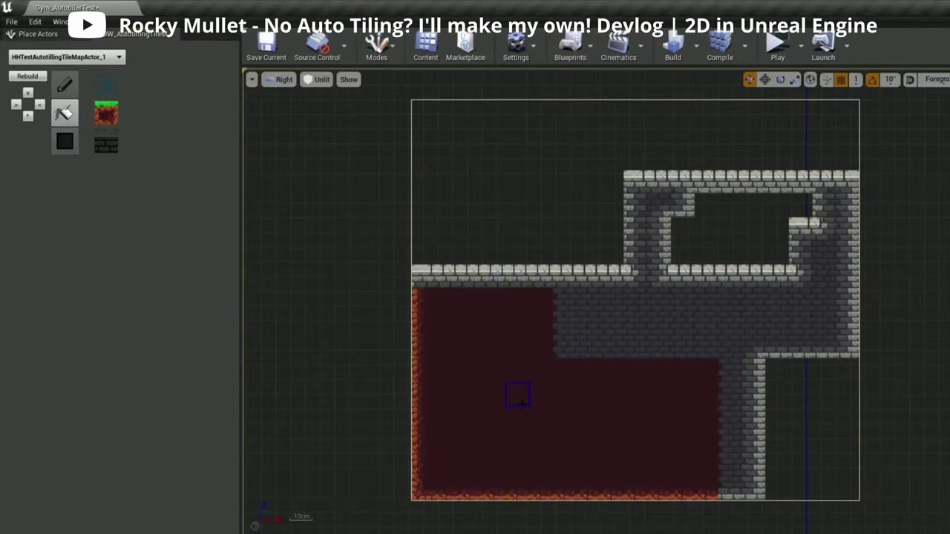
left_click(748, 214)
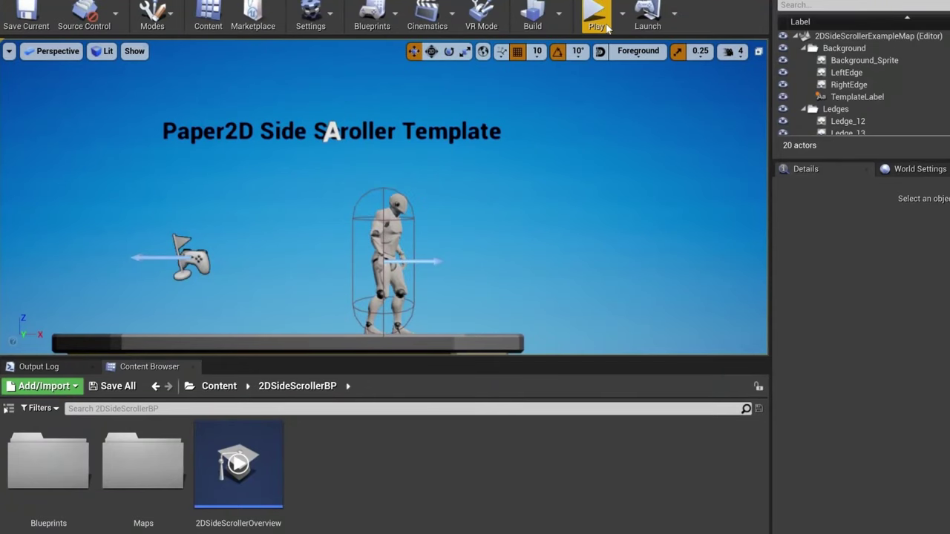
left_click(593, 14)
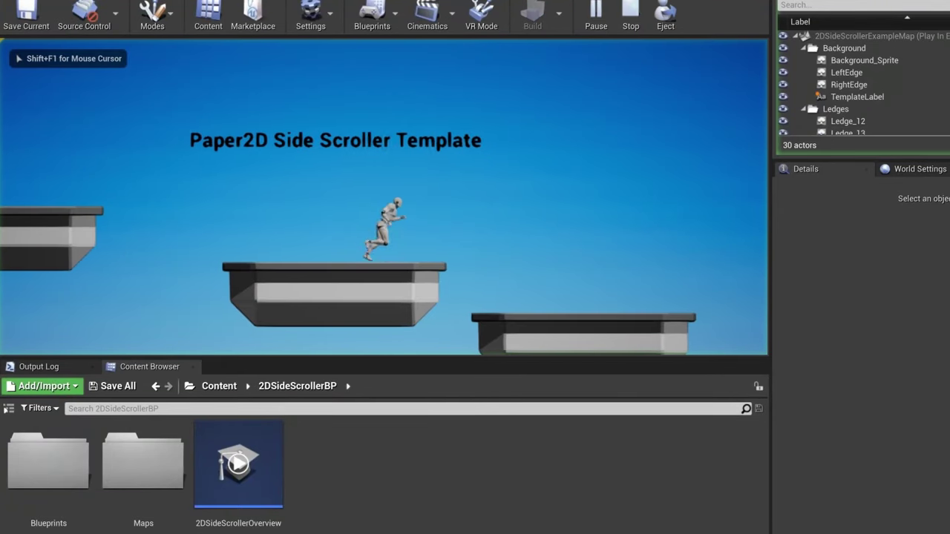
- Jump with Space and run the pixel-art character right through the night market and castle courtyard
key("space")
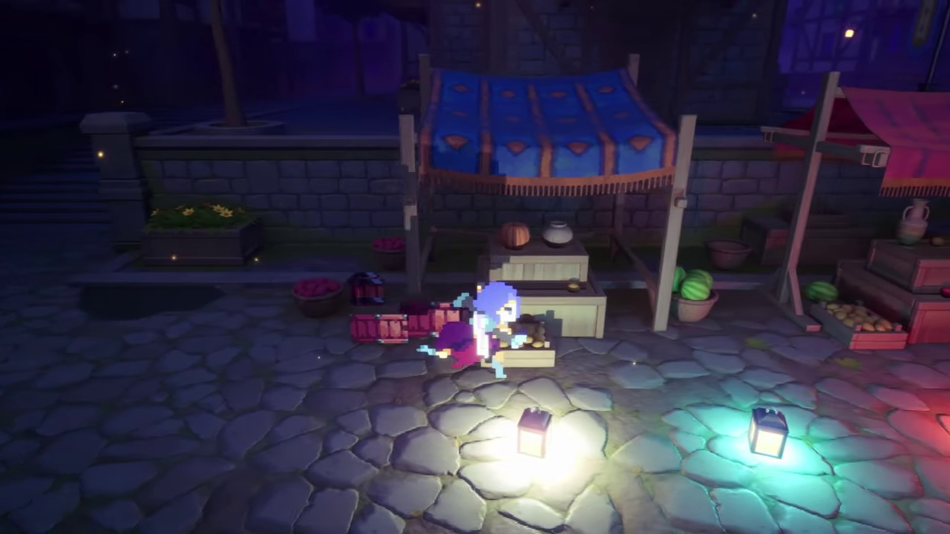
key("Right")
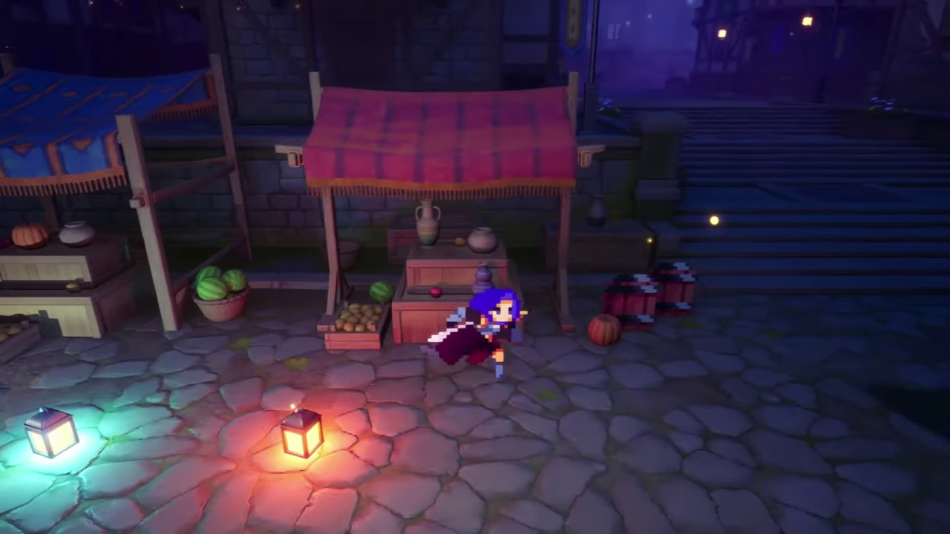
key("Right")
key("Right")
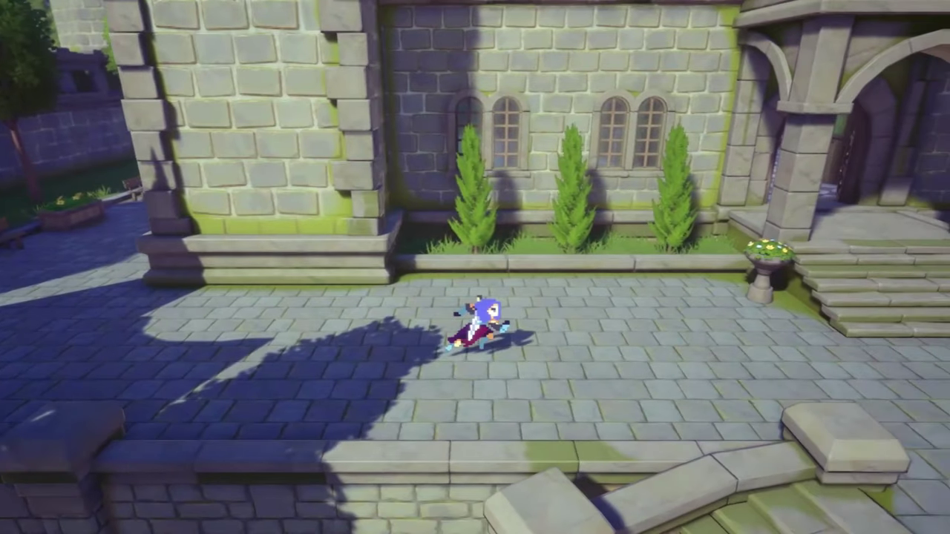
key("Right")
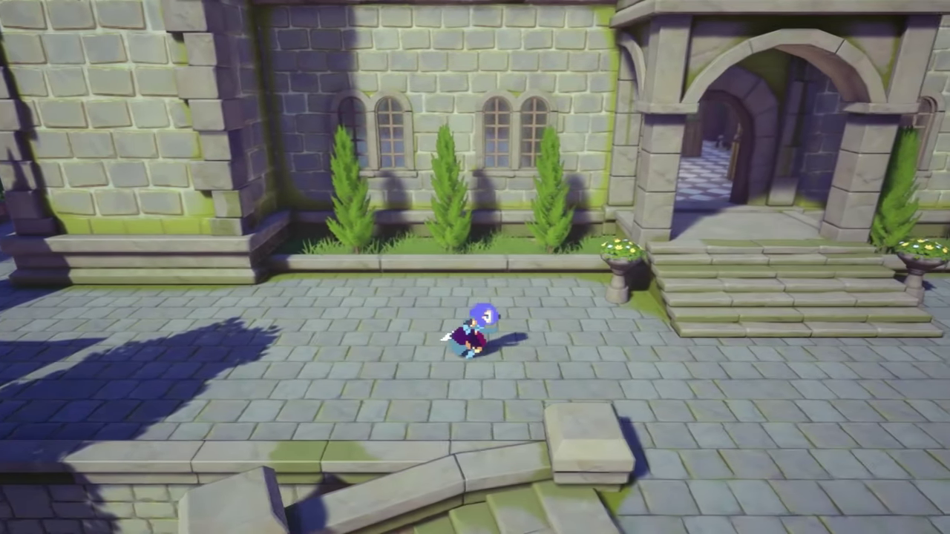
key("Right")
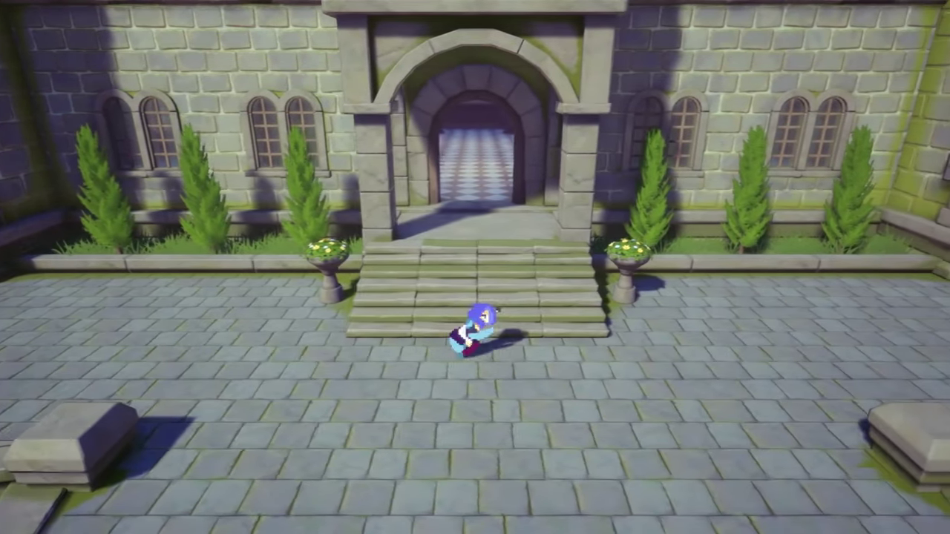
key("Right")
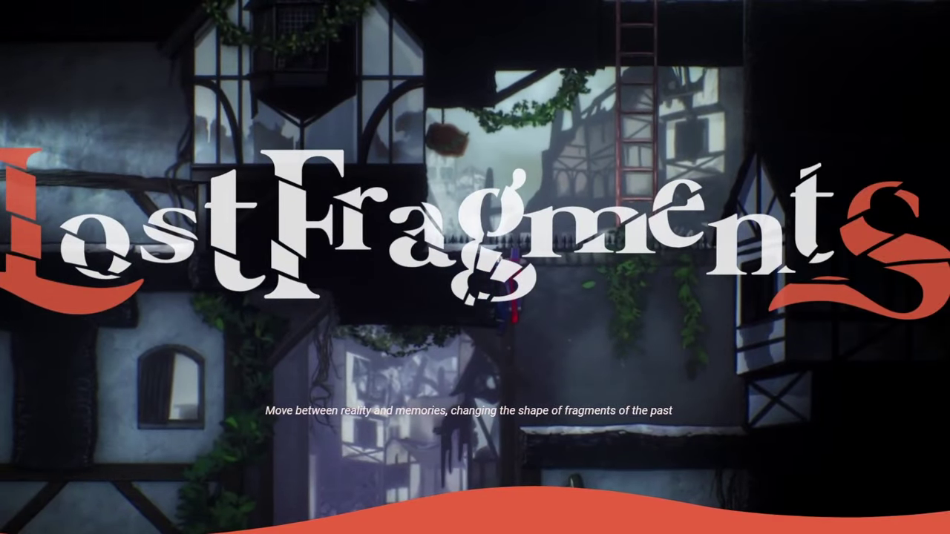
- Scroll the Lost Fragments page past the Steam wishlist section to the Epic MegaGrants banner
scroll(903, 342, "down", 2)
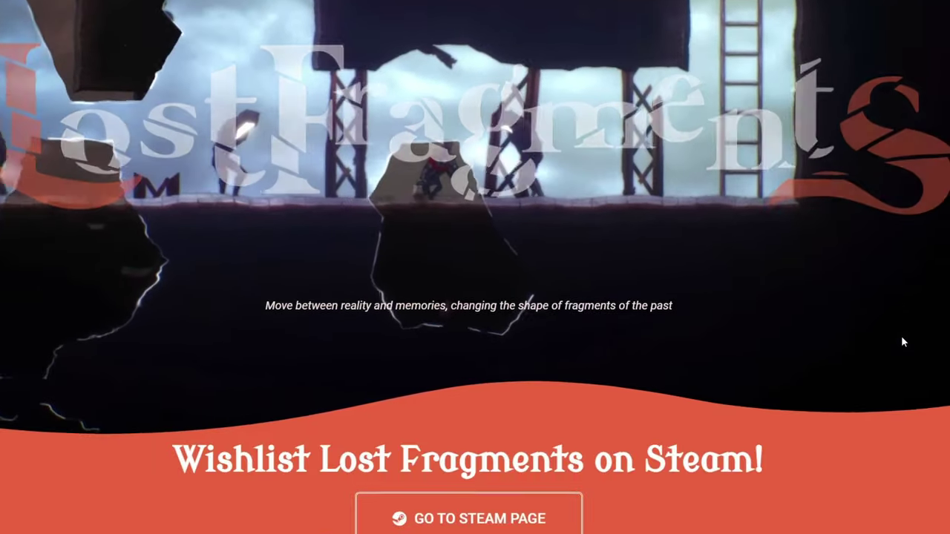
scroll(903, 341, "down", 10)
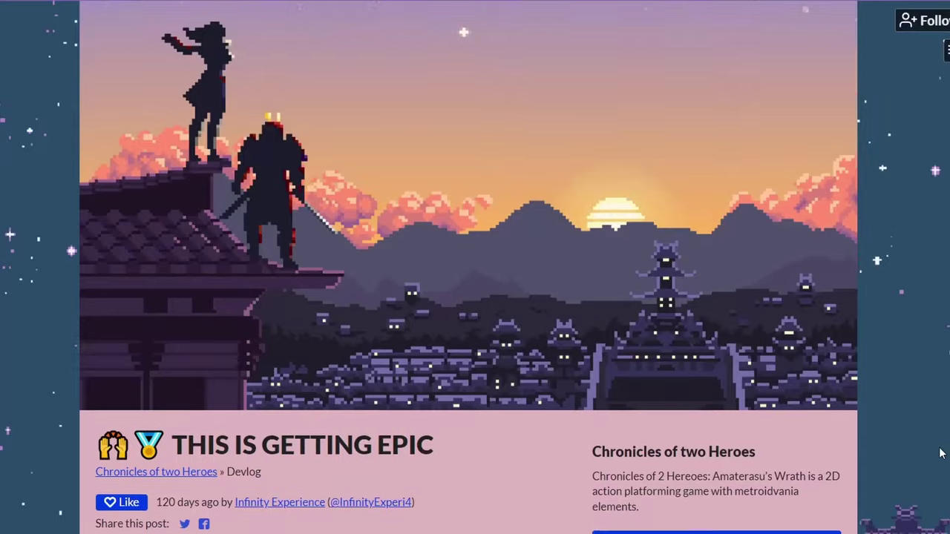
- Scroll the Chronicles of two Heroes devlog down to the 'THIS IS GETTING EPIC' article text
scroll(811, 472, "down", 5)
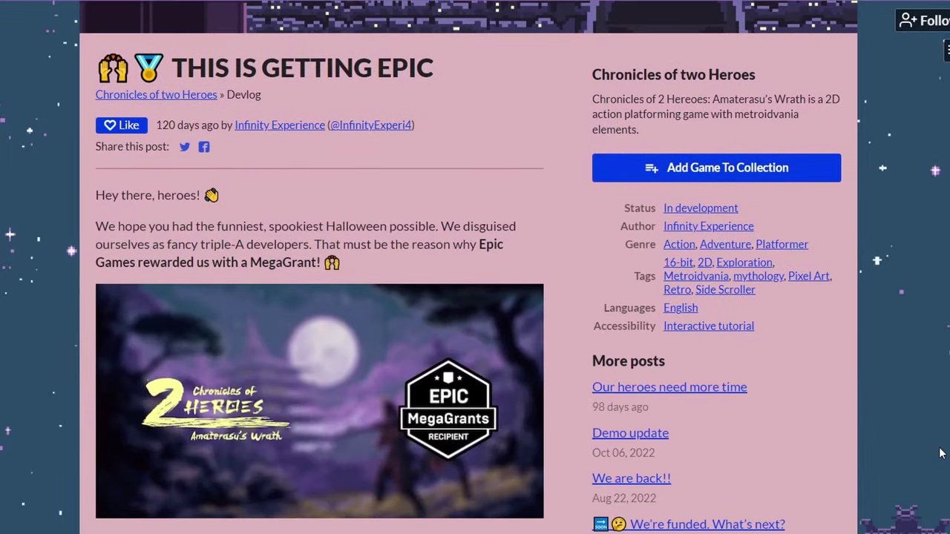